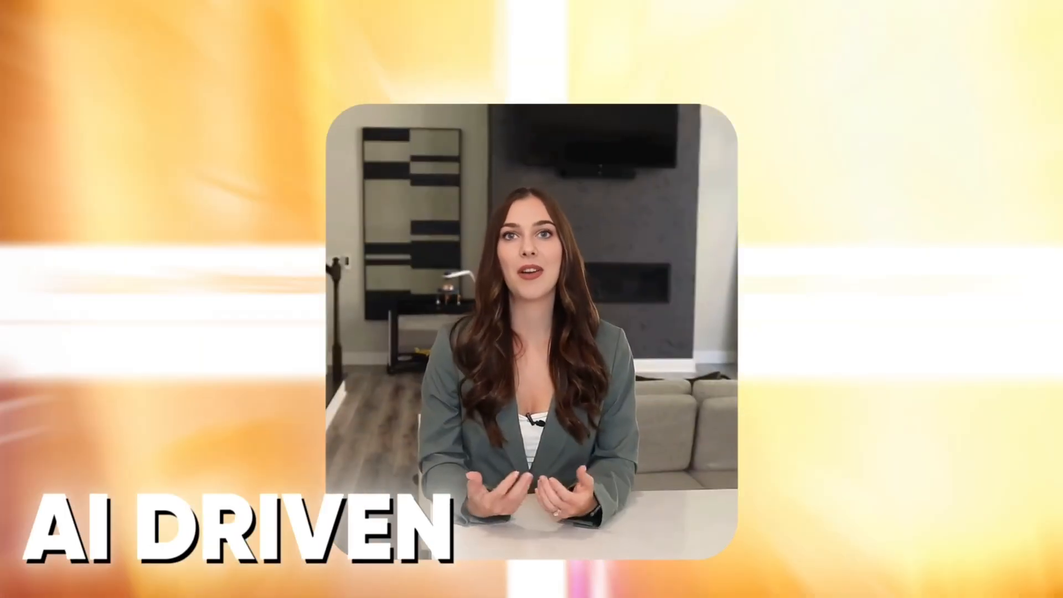
{"action": "scroll", "coordinate": [531, 327], "scroll_direction": "down", "scroll_amount": 2}
{"action": "scroll", "coordinate": [532, 327], "scroll_direction": "down", "scroll_amount": 4}
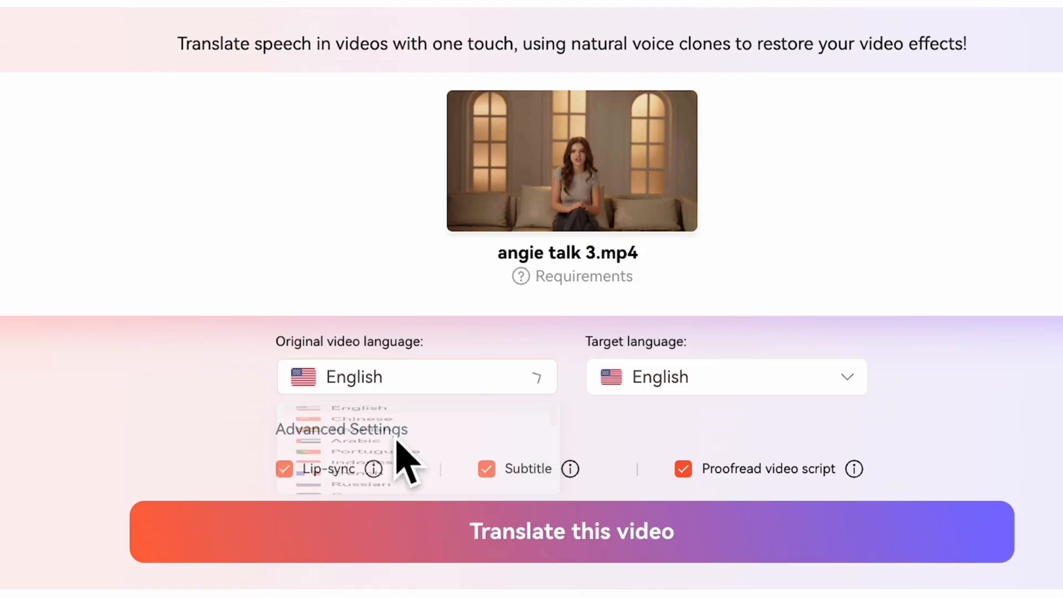
{"action": "left_click", "coordinate": [727, 377]}
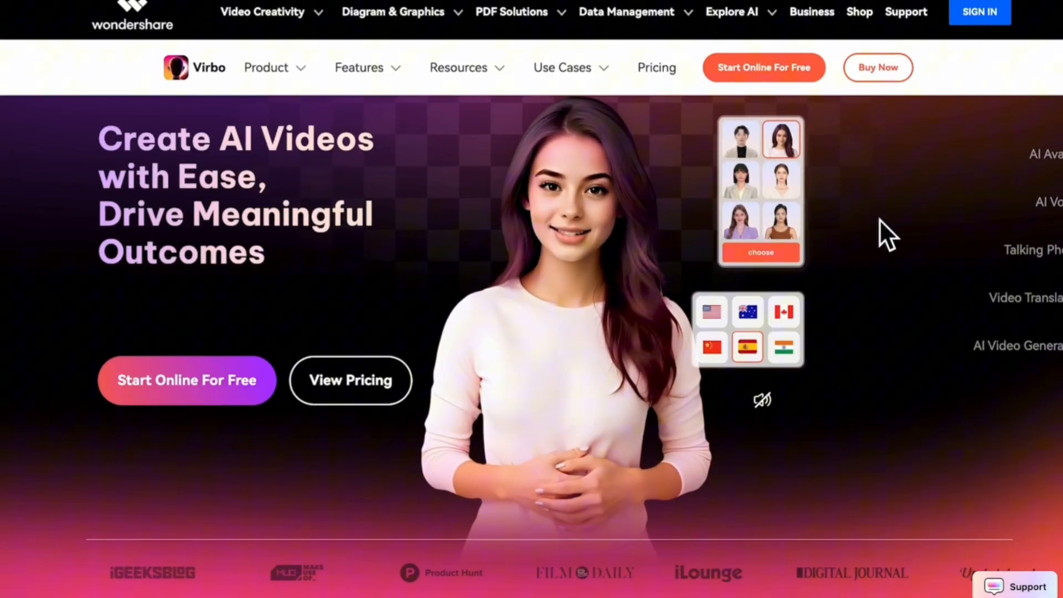
Step: Start the free online version of Virbo and open its avatar library
{"action": "mouse_move", "coordinate": [271, 77]}
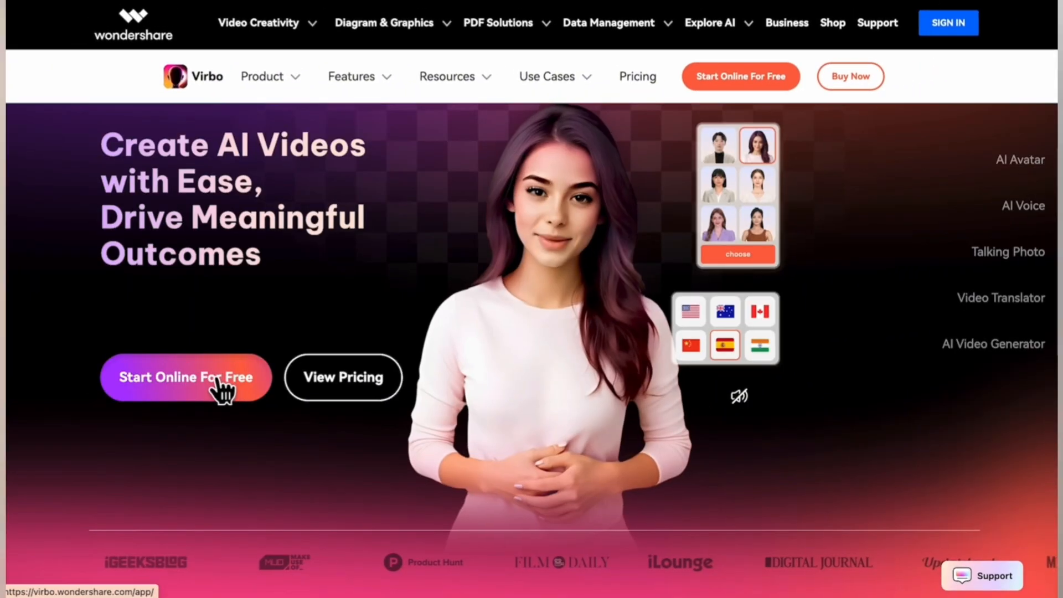
{"action": "left_click", "coordinate": [219, 382]}
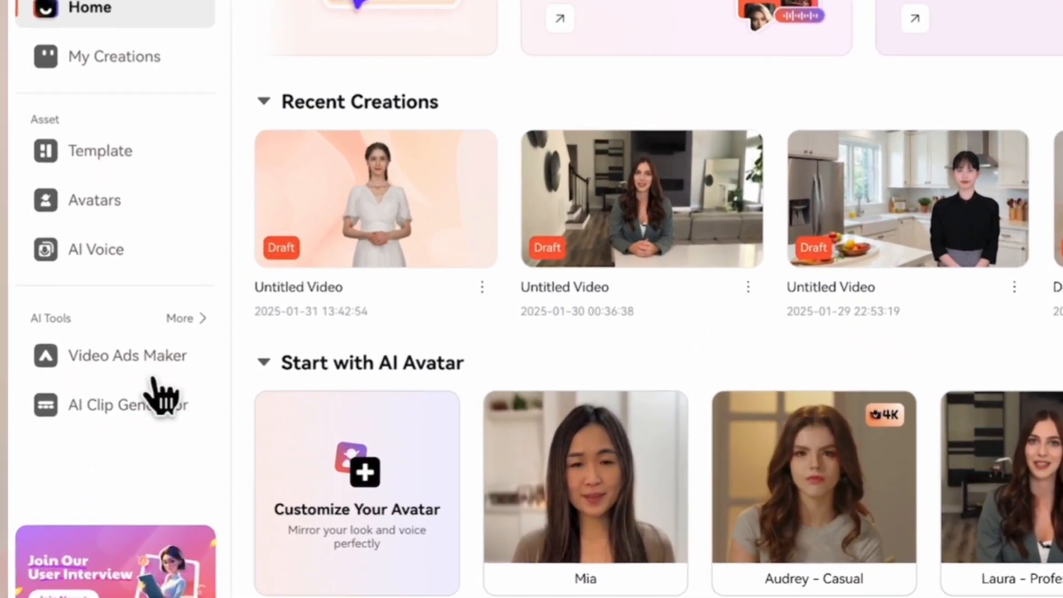
{"action": "mouse_move", "coordinate": [190, 323]}
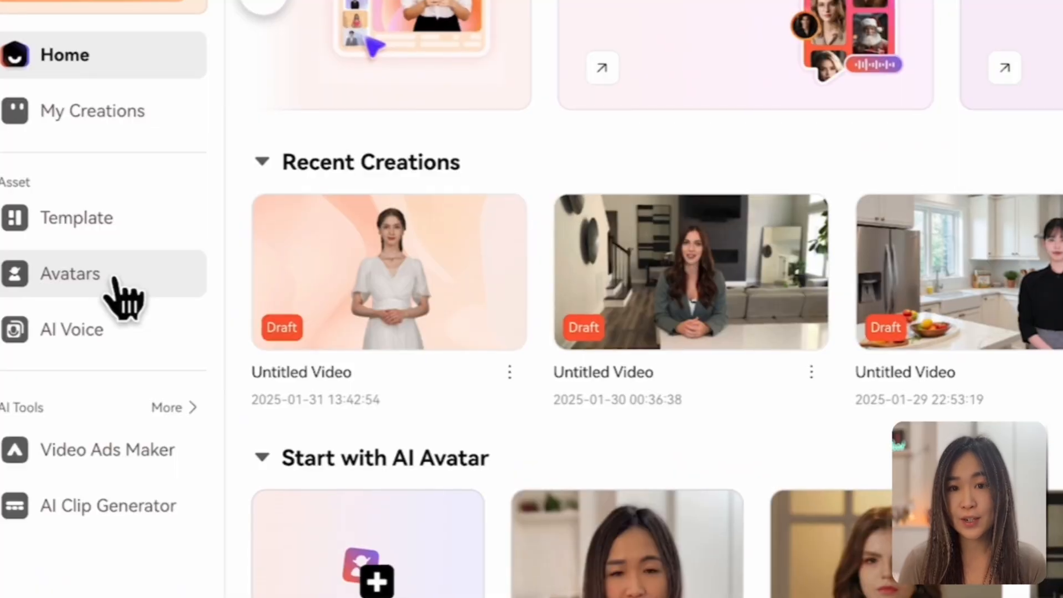
{"action": "left_click", "coordinate": [116, 282]}
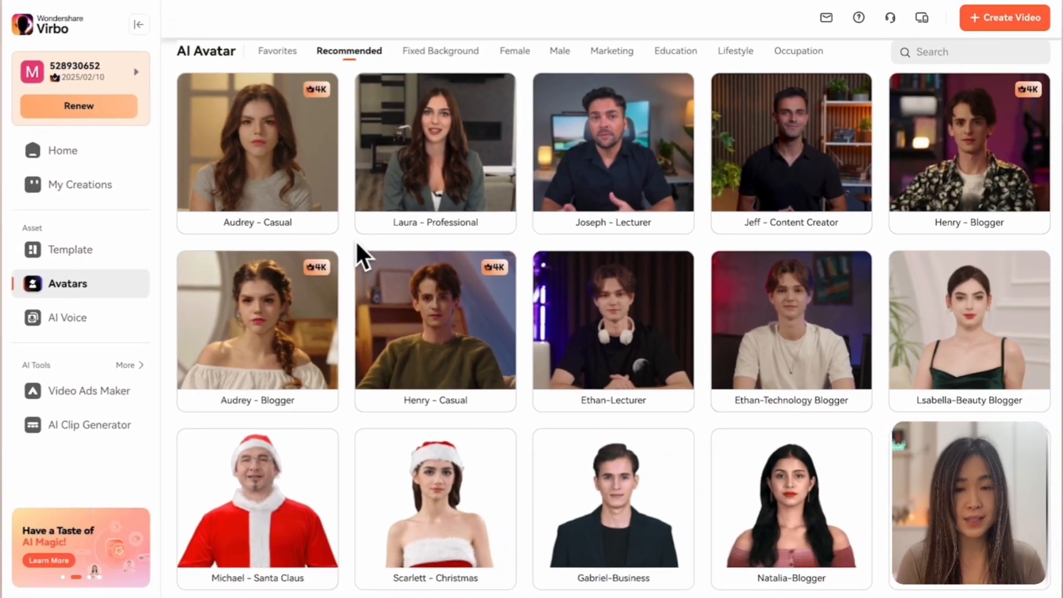
Step: Browse the recommended avatars and create a 16:9 video with the Jeff - Content Creator avatar
{"action": "scroll", "coordinate": [356, 240], "scroll_direction": "down", "scroll_amount": 5}
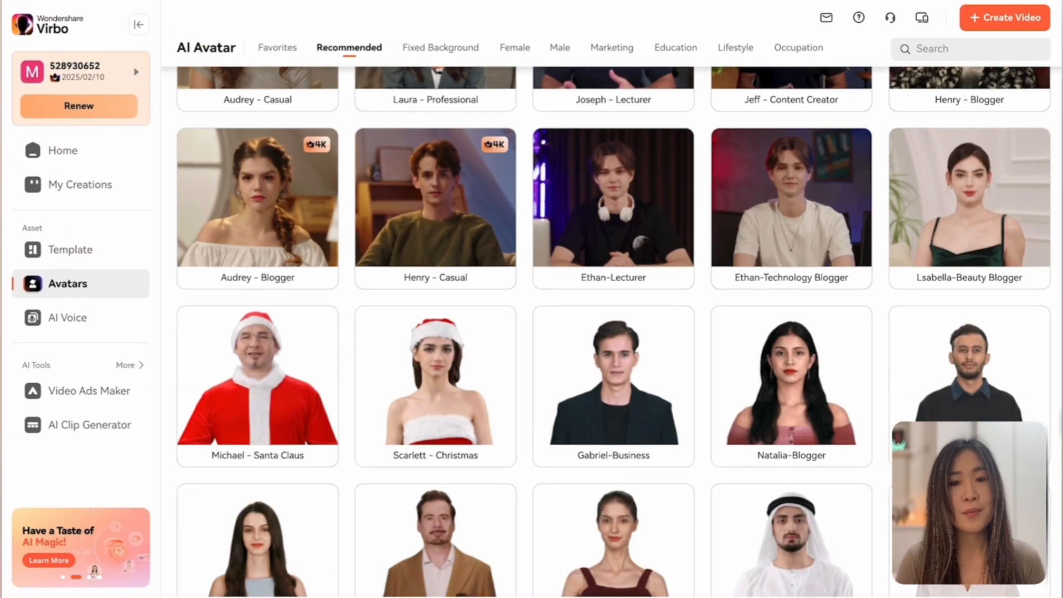
{"action": "scroll", "coordinate": [356, 244], "scroll_direction": "down", "scroll_amount": 3}
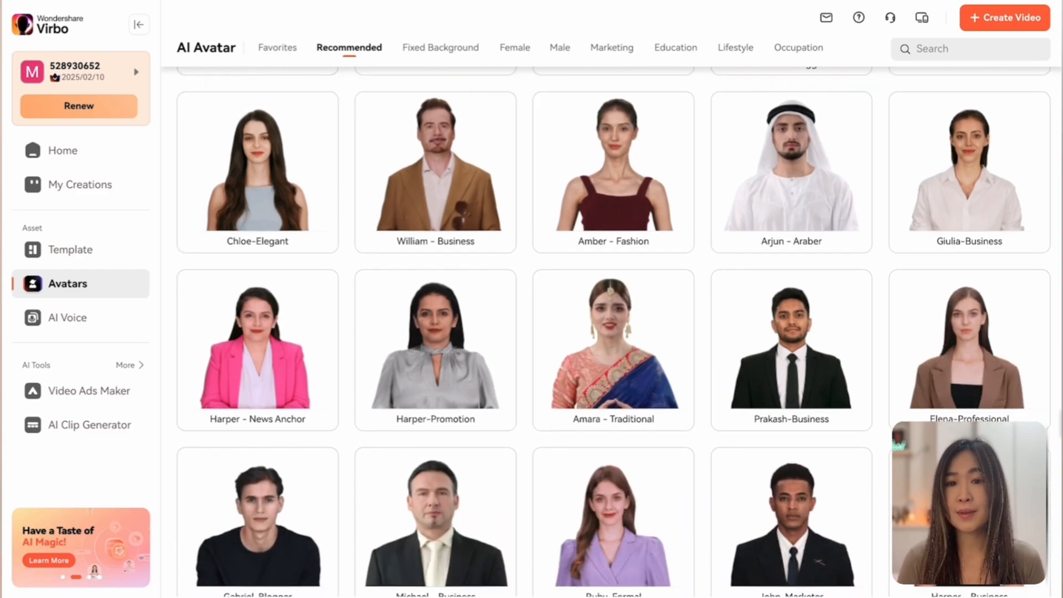
{"action": "scroll", "coordinate": [357, 244], "scroll_direction": "up", "scroll_amount": 10}
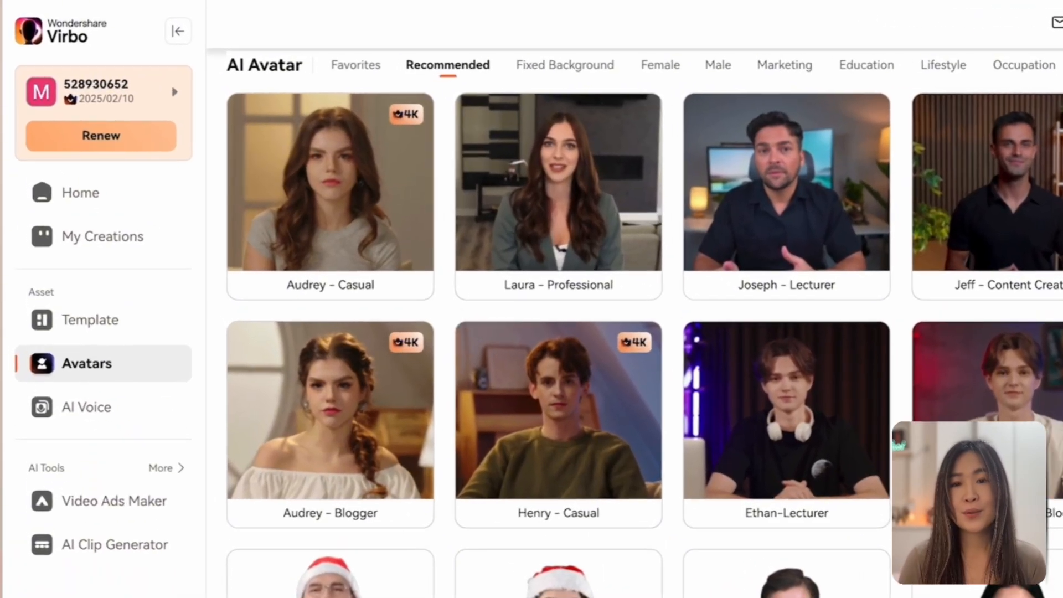
{"action": "mouse_move", "coordinate": [266, 183]}
{"action": "scroll", "coordinate": [306, 200], "scroll_direction": "up", "scroll_amount": 2}
{"action": "mouse_move", "coordinate": [913, 391]}
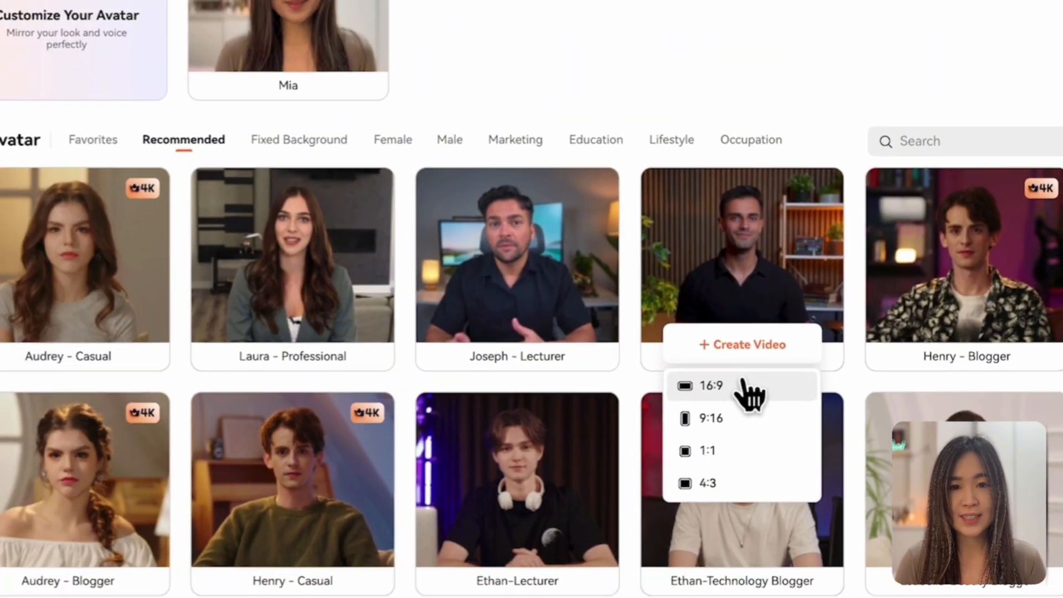
{"action": "left_click", "coordinate": [714, 398]}
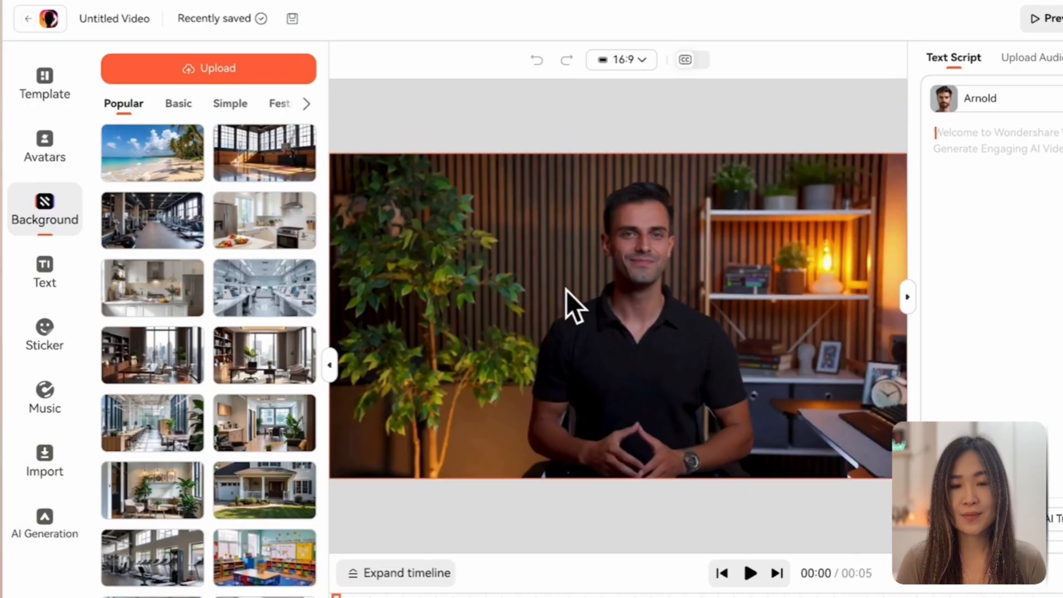
Step: Browse the popular templates and apply the Technology News template with the "Economic Policy Changes" banner
{"action": "left_click", "coordinate": [638, 60]}
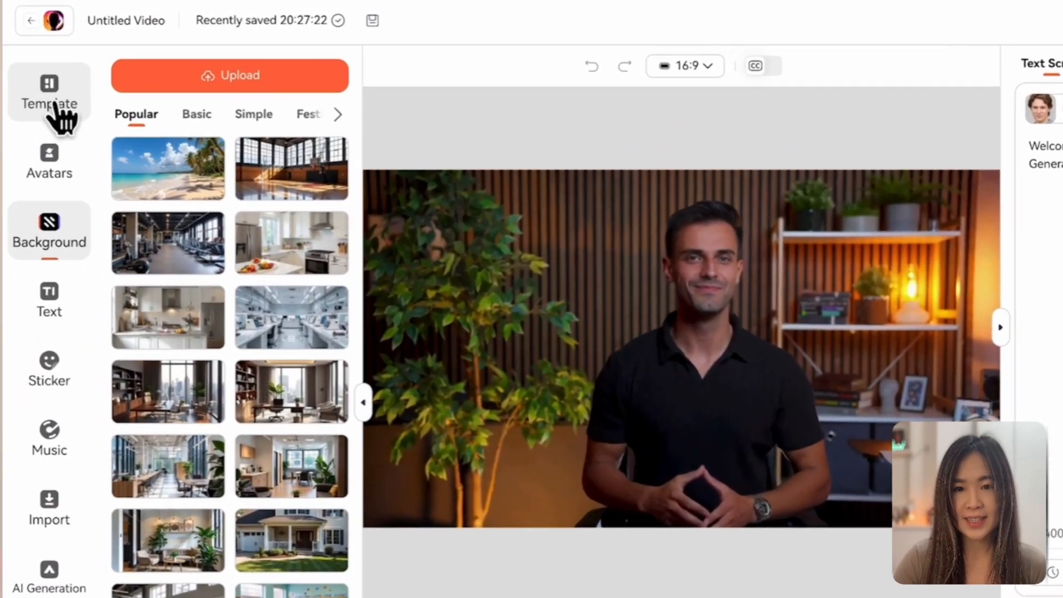
{"action": "left_click", "coordinate": [44, 81]}
{"action": "scroll", "coordinate": [181, 277], "scroll_direction": "down", "scroll_amount": 1}
{"action": "scroll", "coordinate": [635, 359], "scroll_direction": "down", "scroll_amount": 5}
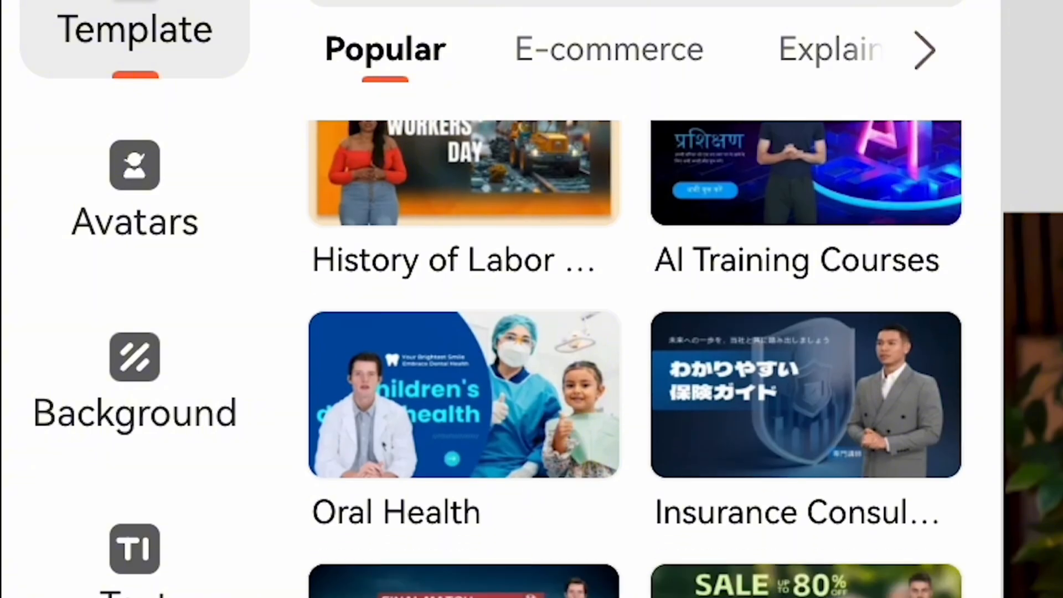
{"action": "scroll", "coordinate": [636, 359], "scroll_direction": "down", "scroll_amount": 2}
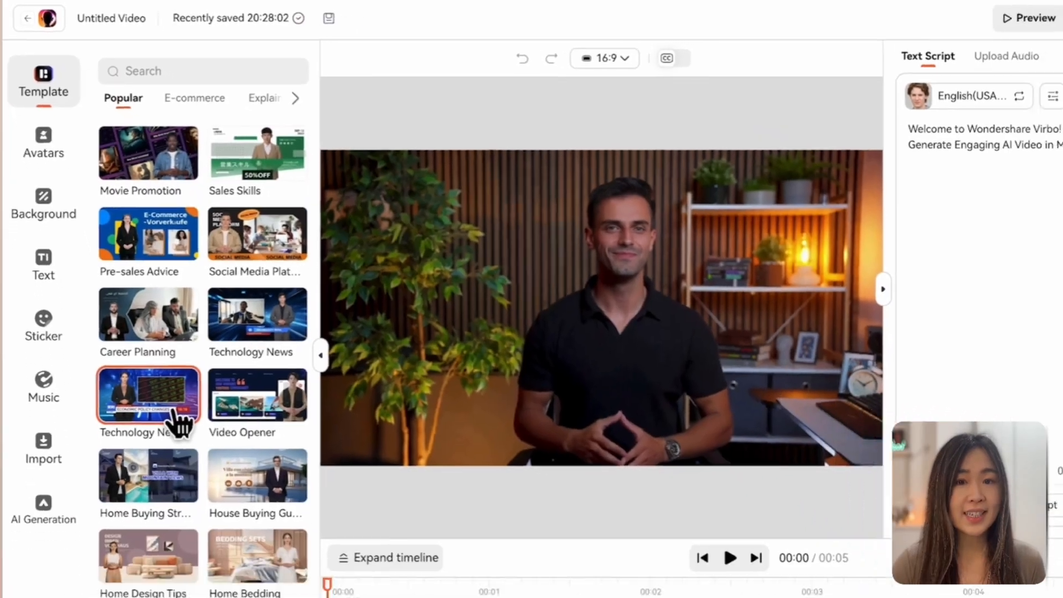
{"action": "left_click", "coordinate": [172, 410]}
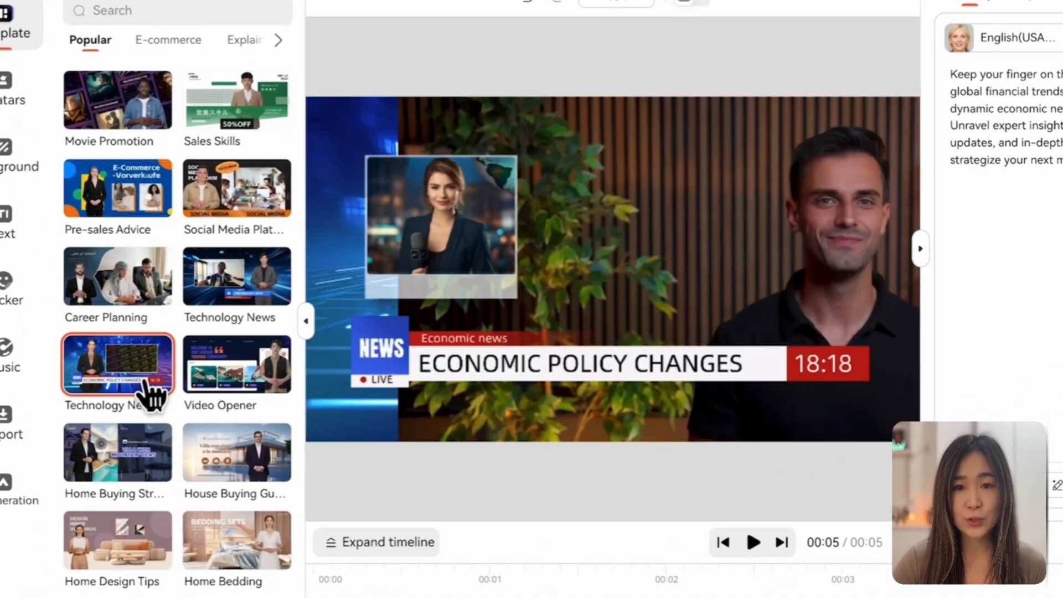
{"action": "scroll", "coordinate": [612, 582], "scroll_direction": "right", "scroll_amount": 3}
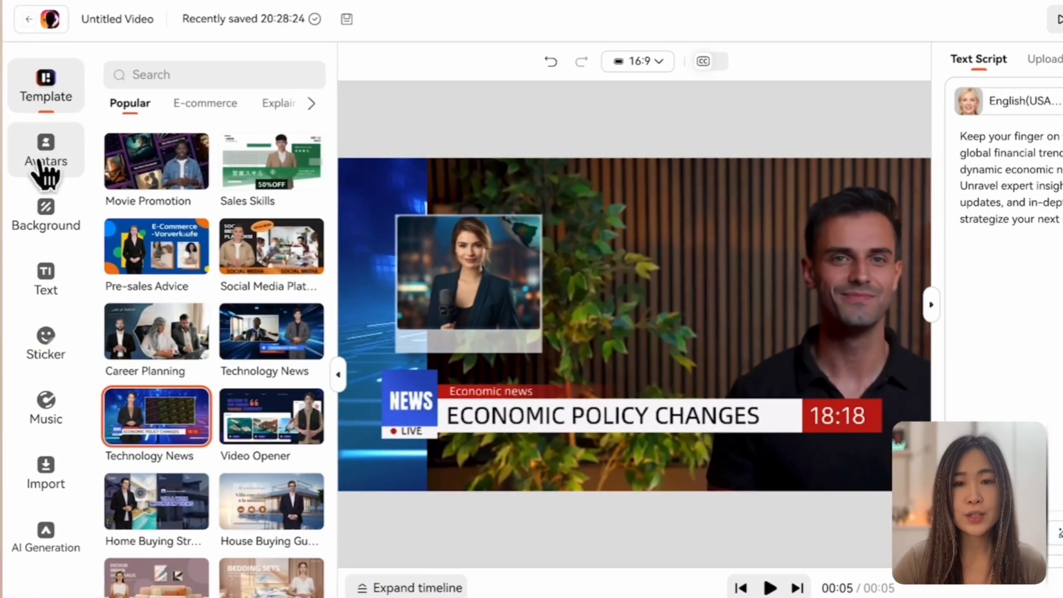
Step: Browse the recommended video avatars and replace the news scene's presenter with Haeun-Energetic
{"action": "left_click", "coordinate": [52, 160]}
{"action": "left_click", "coordinate": [176, 184]}
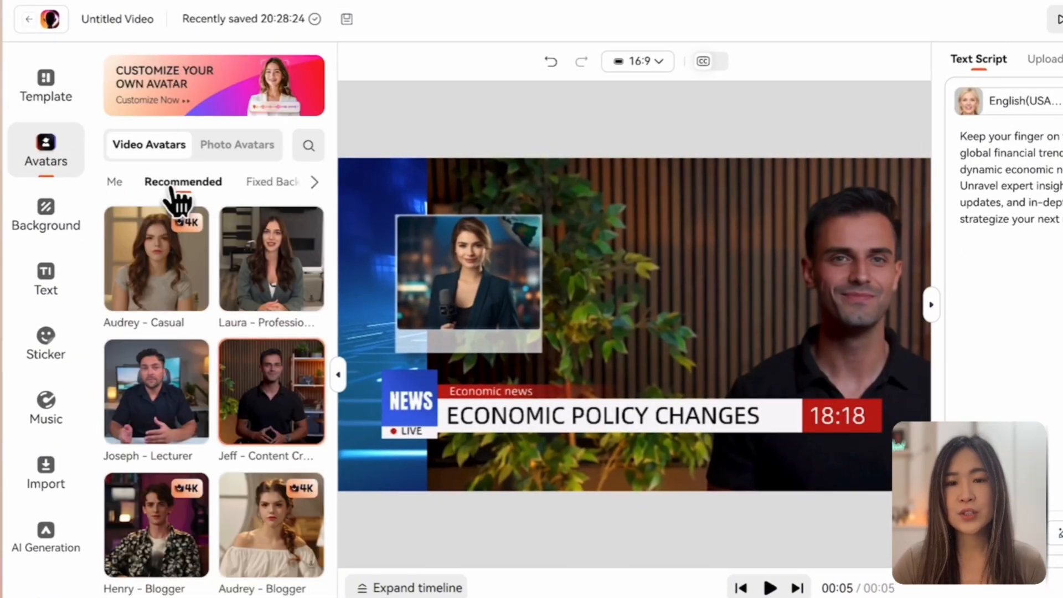
{"action": "left_click", "coordinate": [253, 424]}
{"action": "scroll", "coordinate": [258, 388], "scroll_direction": "down", "scroll_amount": 5}
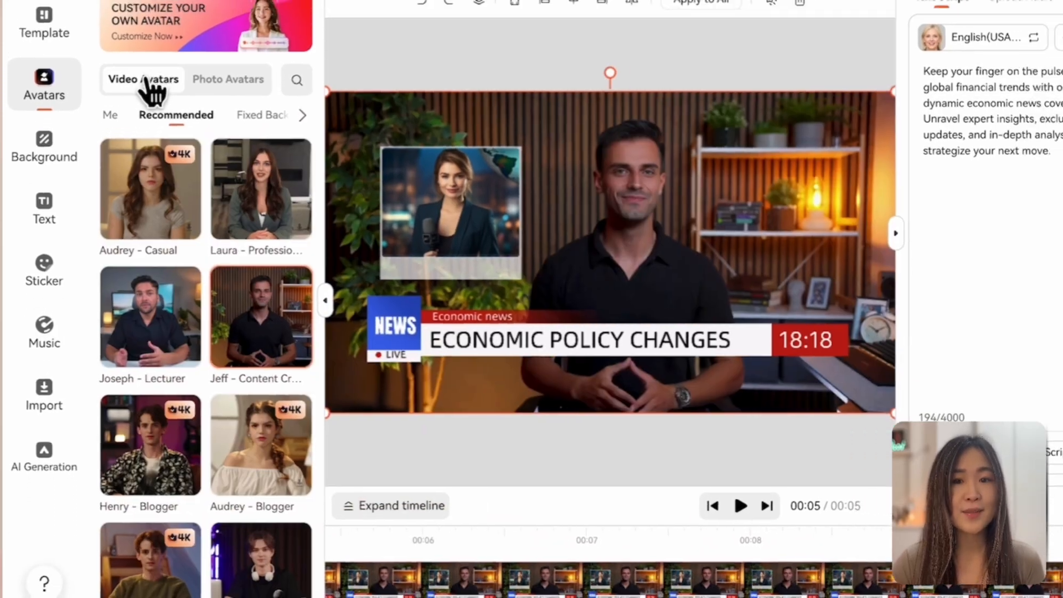
{"action": "left_click", "coordinate": [228, 79]}
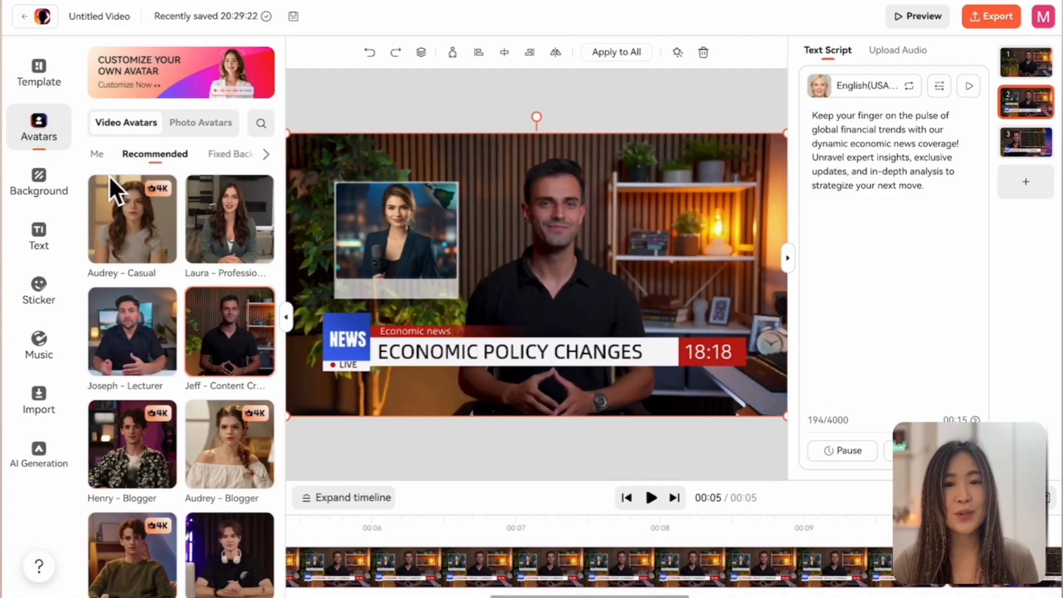
{"action": "left_click", "coordinate": [97, 154]}
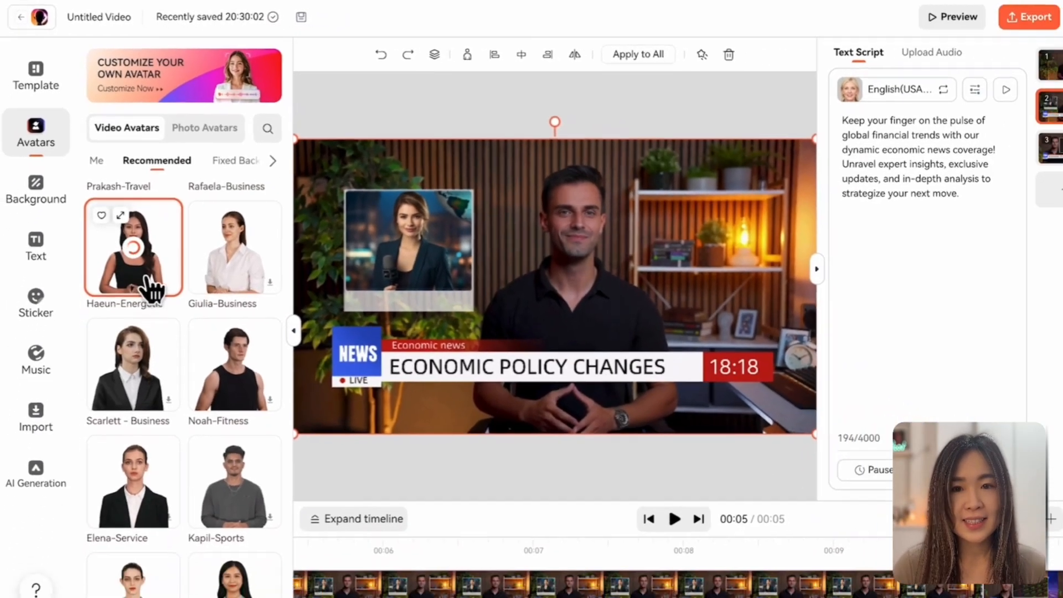
{"action": "left_click", "coordinate": [166, 357]}
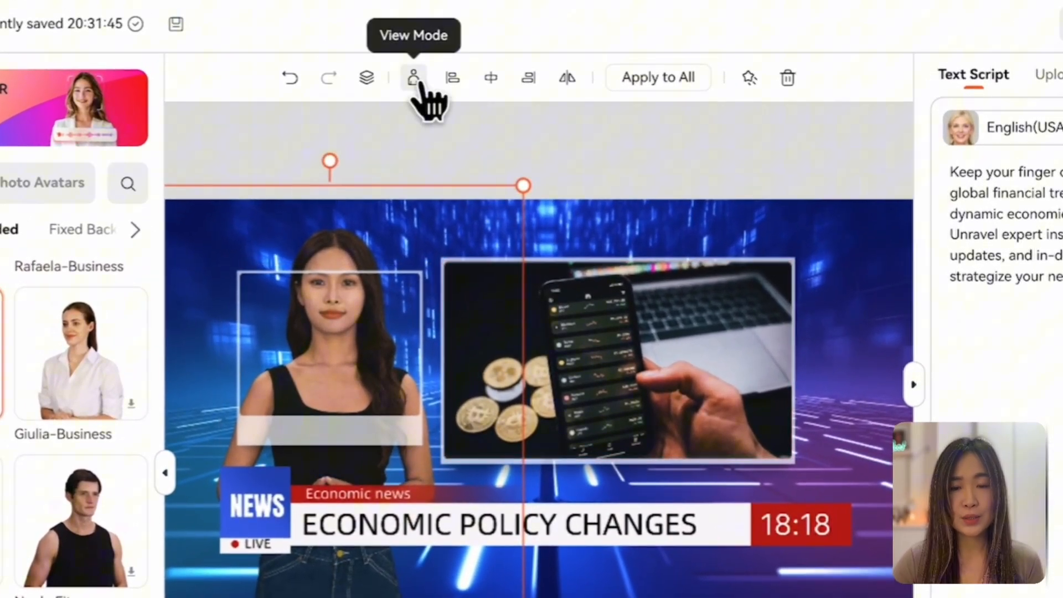
Step: Try the Circle and Half-Body view modes on the presenter avatar
{"action": "left_click", "coordinate": [414, 78]}
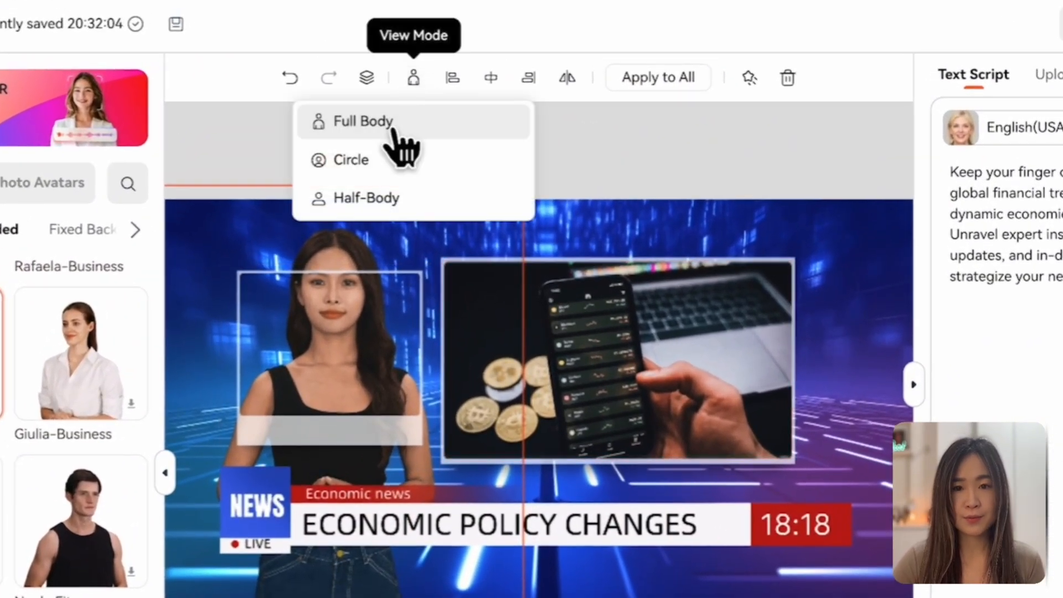
{"action": "left_click", "coordinate": [382, 161]}
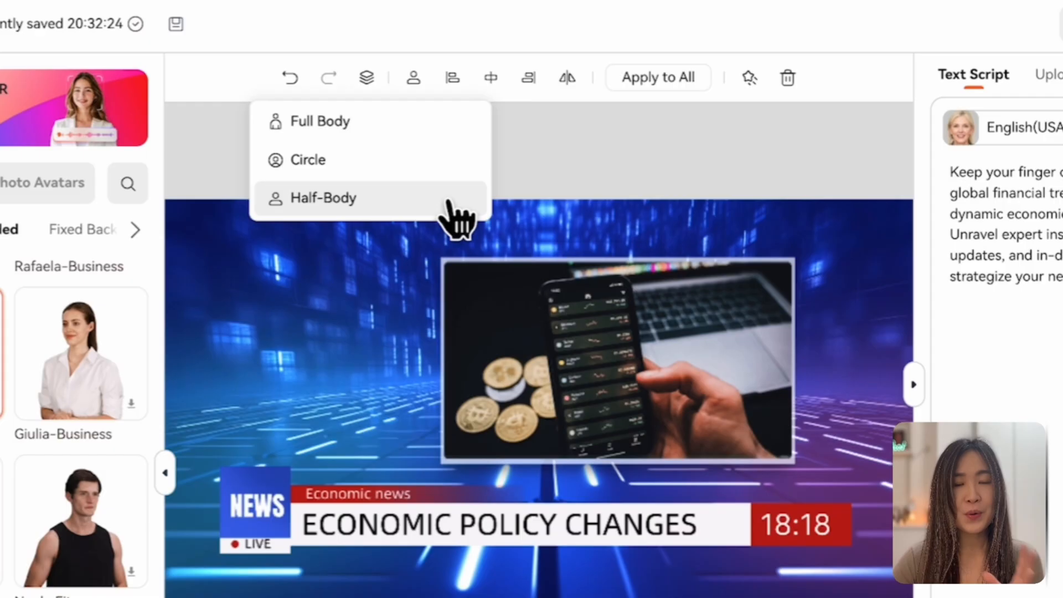
{"action": "left_click", "coordinate": [450, 202]}
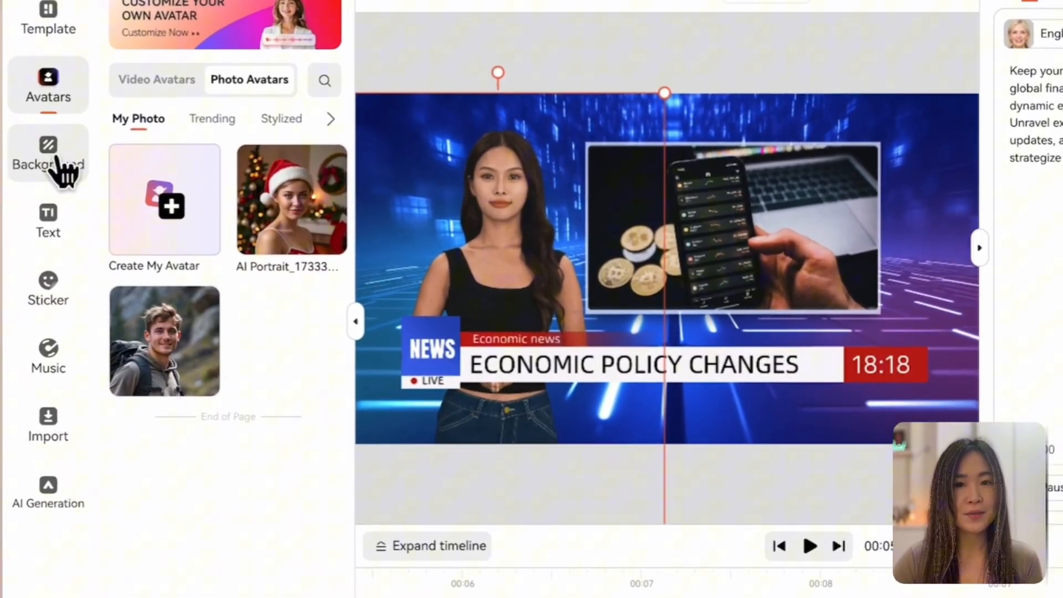
Step: Replace the scene's background with the dark blue abstract one from the popular backgrounds
{"action": "left_click", "coordinate": [56, 161]}
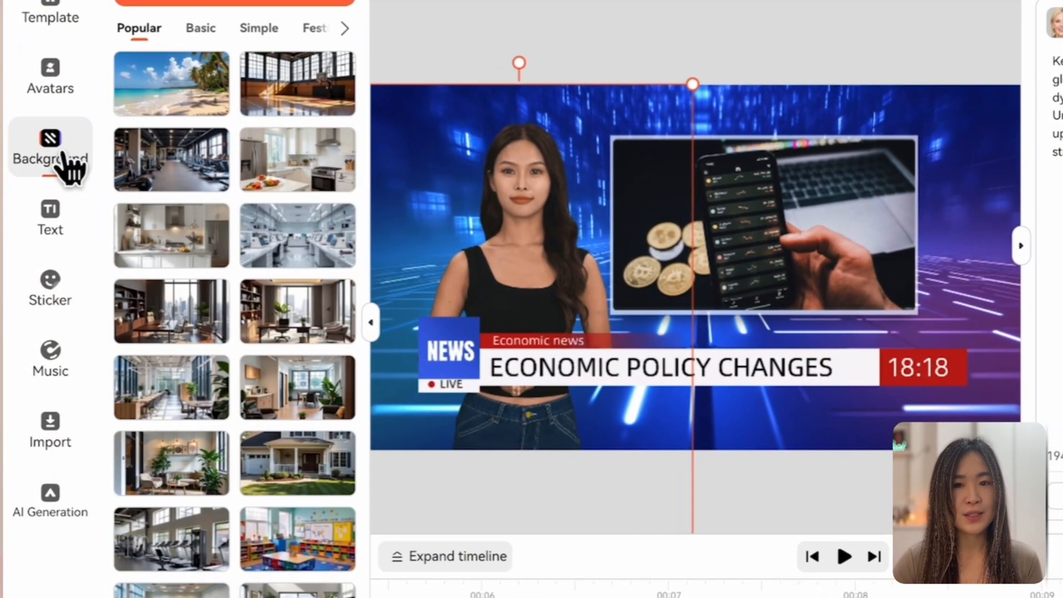
{"action": "scroll", "coordinate": [370, 219], "scroll_direction": "down", "scroll_amount": 6}
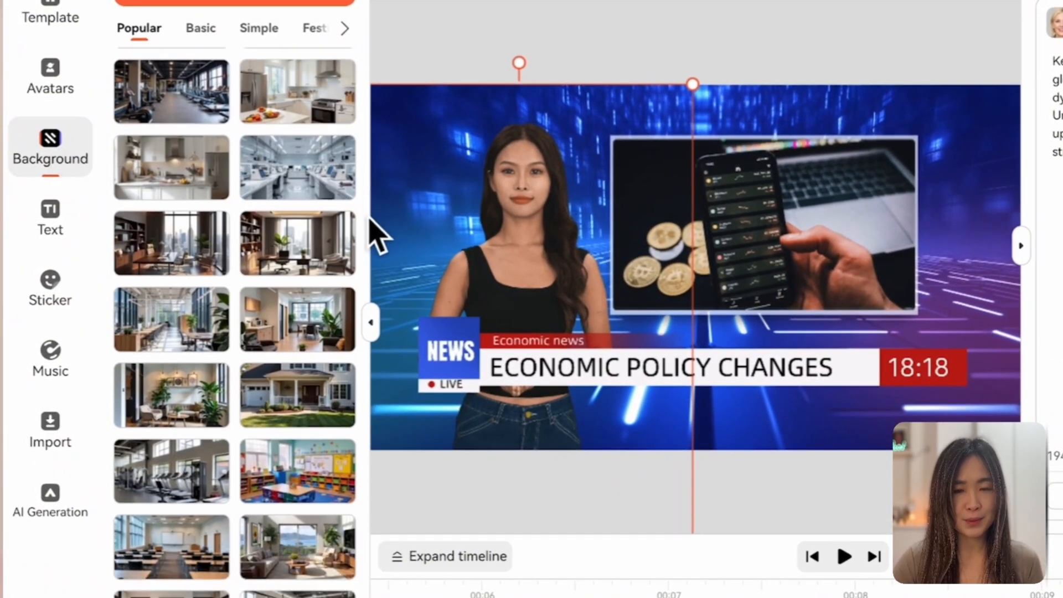
{"action": "scroll", "coordinate": [321, 382], "scroll_direction": "down", "scroll_amount": 10}
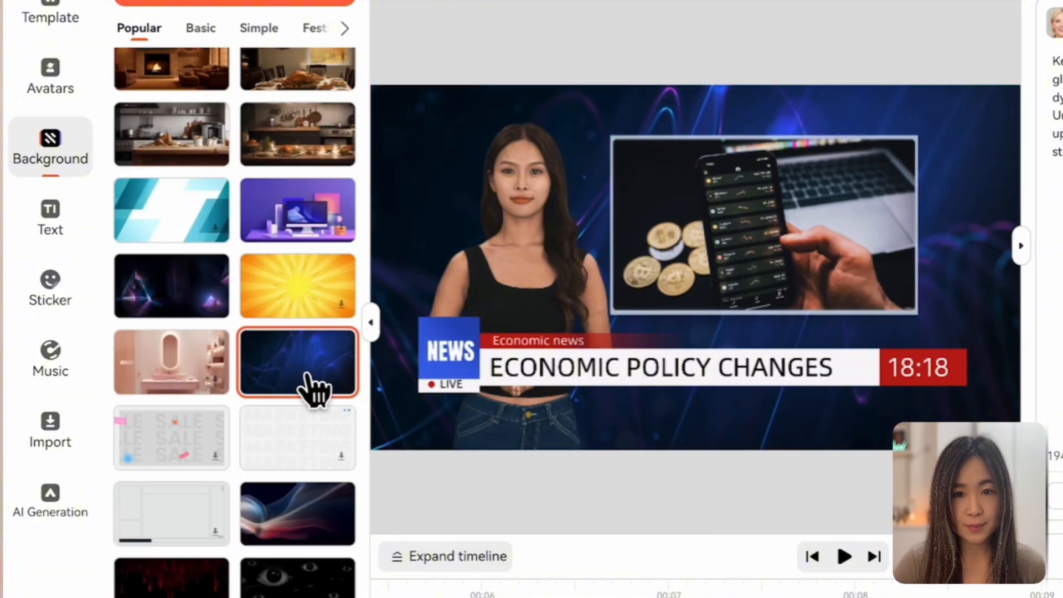
Step: Add a yellow styled text to the scene, set its font to ZYENA Asphodel and try a pink color
{"action": "left_click", "coordinate": [56, 230]}
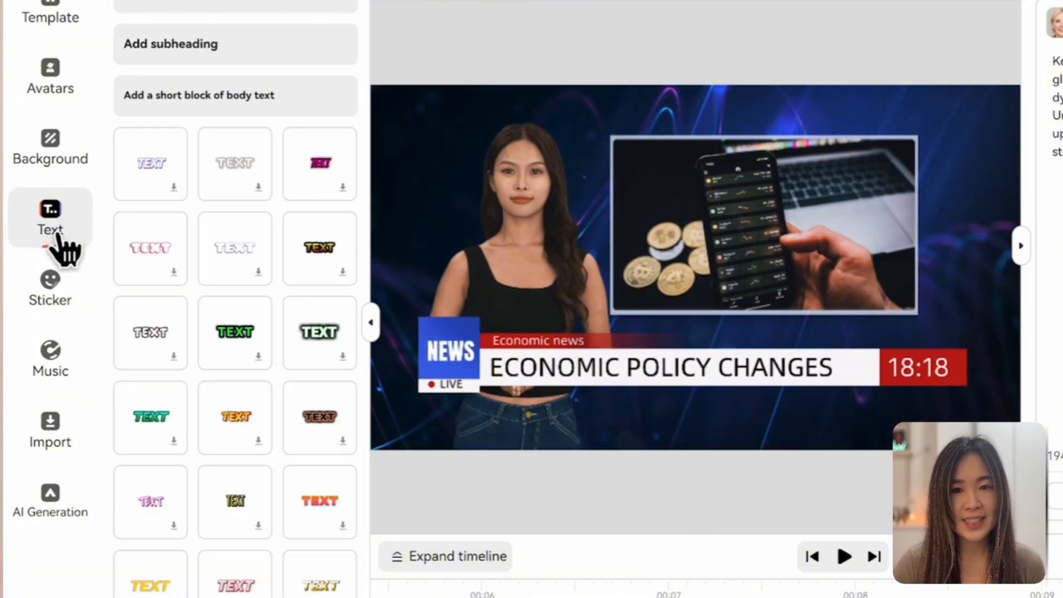
{"action": "scroll", "coordinate": [252, 476], "scroll_direction": "down", "scroll_amount": 3}
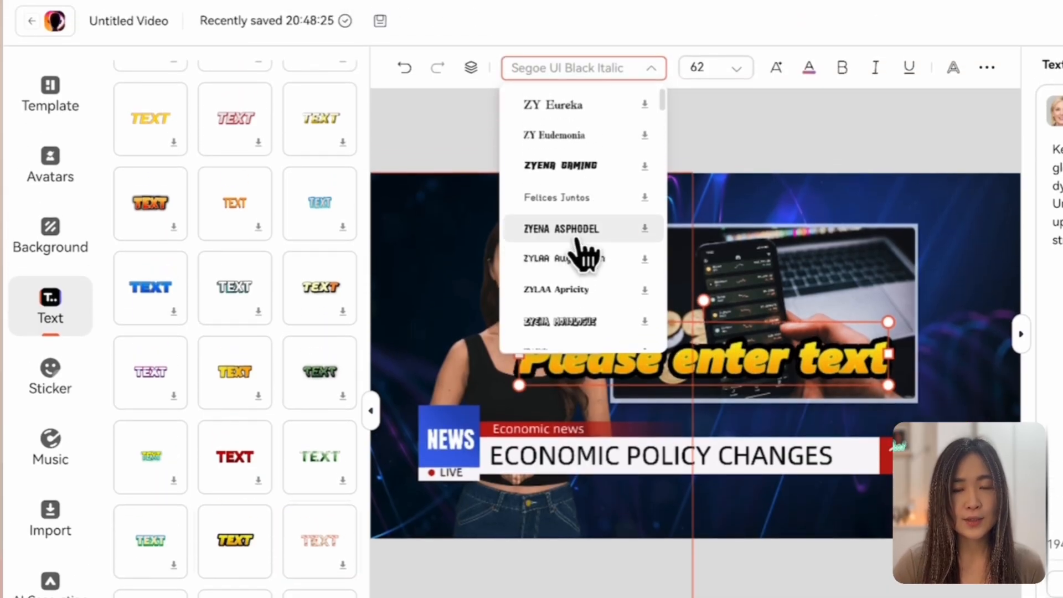
{"action": "left_click", "coordinate": [809, 68]}
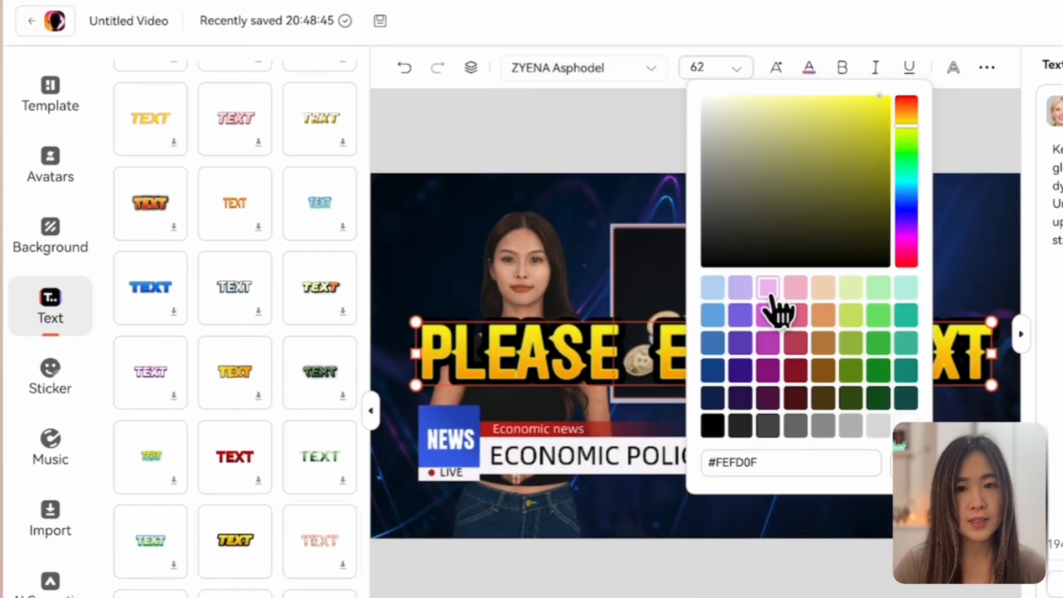
{"action": "left_click", "coordinate": [769, 289]}
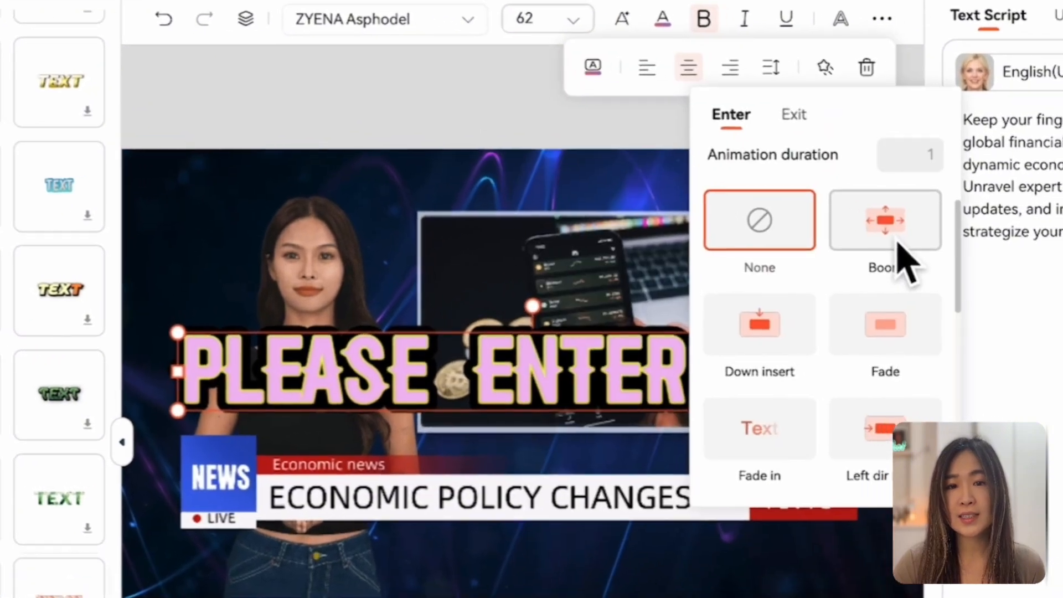
{"action": "left_click", "coordinate": [896, 240]}
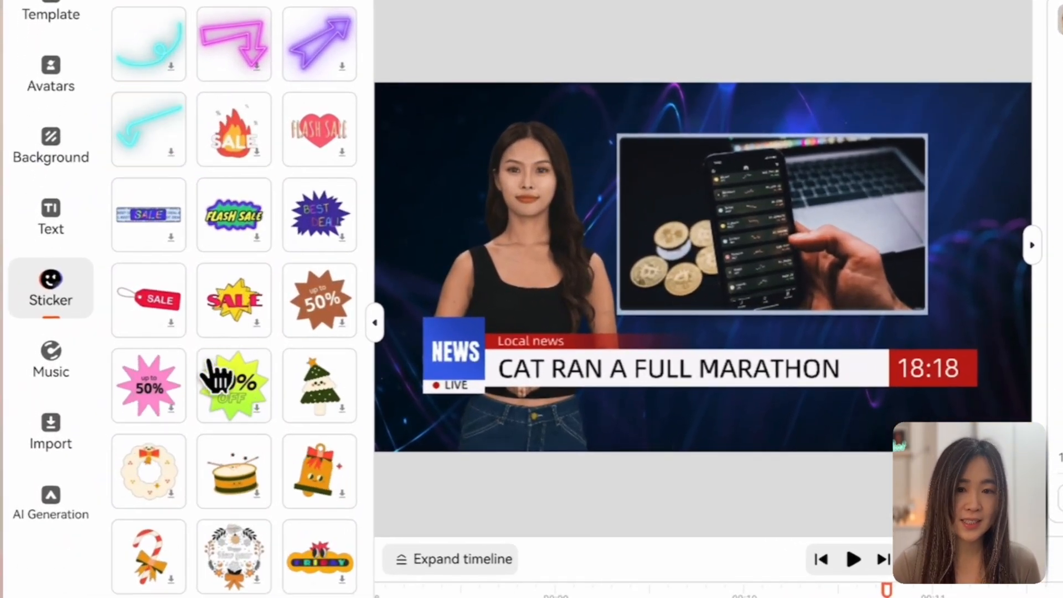
{"action": "scroll", "coordinate": [230, 425], "scroll_direction": "down", "scroll_amount": 2}
{"action": "scroll", "coordinate": [264, 440], "scroll_direction": "down", "scroll_amount": 5}
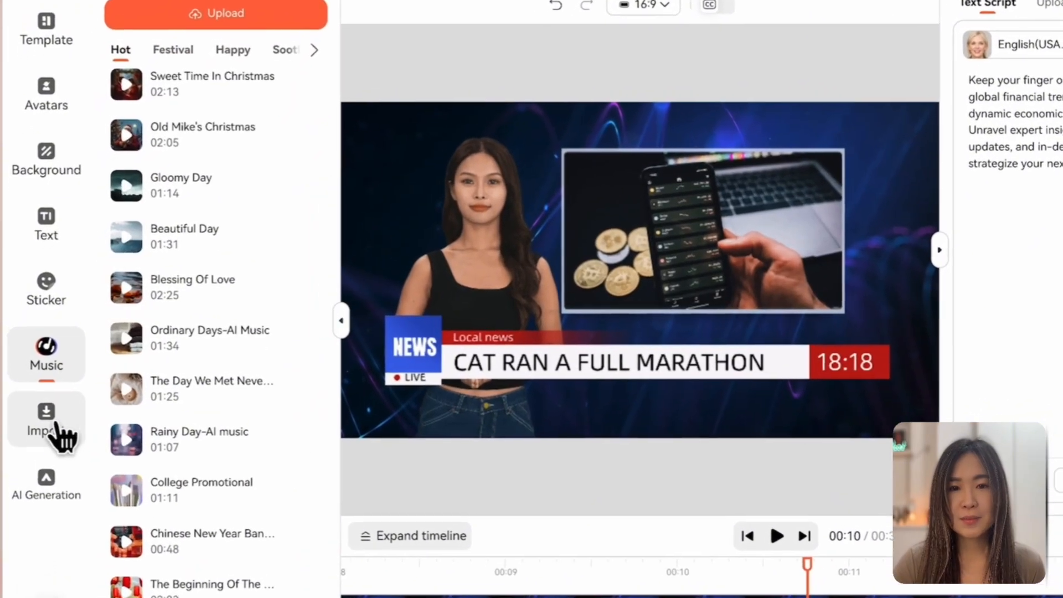
Step: Add the imported running cat image to the scene and fit it inside the news picture frame
{"action": "left_click", "coordinate": [39, 397]}
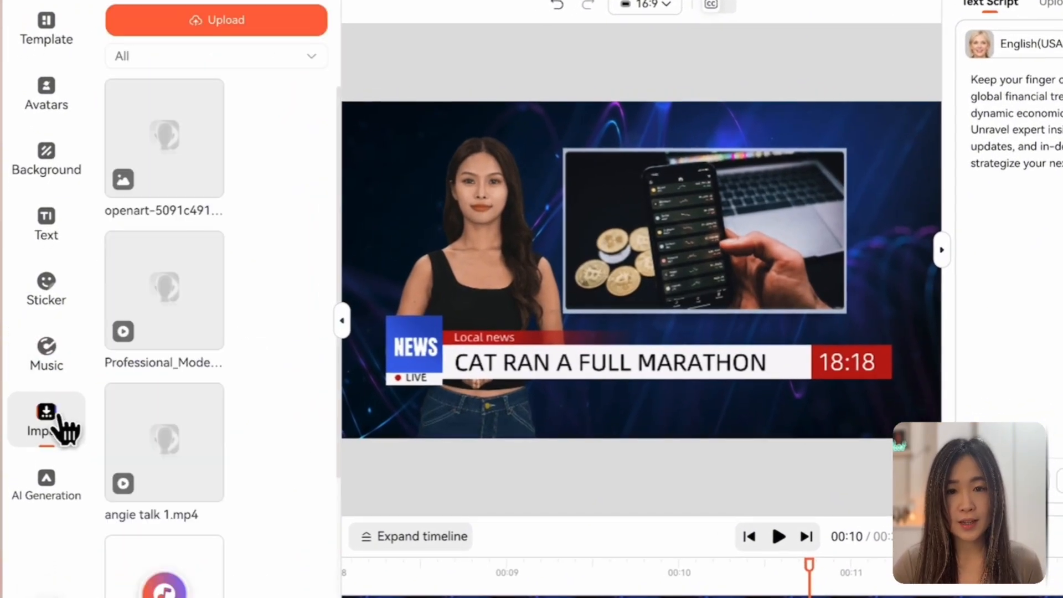
{"action": "left_click", "coordinate": [185, 169]}
{"action": "left_click_drag", "start_coordinate": [736, 201], "coordinate": [769, 215]}
{"action": "left_click_drag", "start_coordinate": [867, 271], "coordinate": [834, 240]}
Step: Examine the AI Generation options for creating AI video and AI audio
{"action": "left_click", "coordinate": [54, 490]}
{"action": "left_click", "coordinate": [158, 25]}
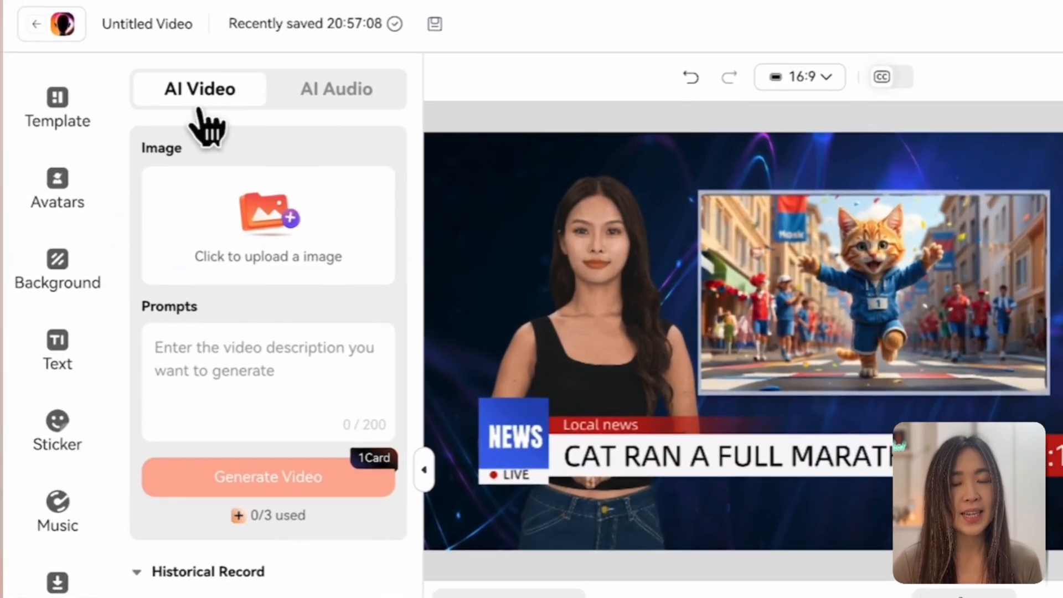
{"action": "left_click", "coordinate": [365, 97]}
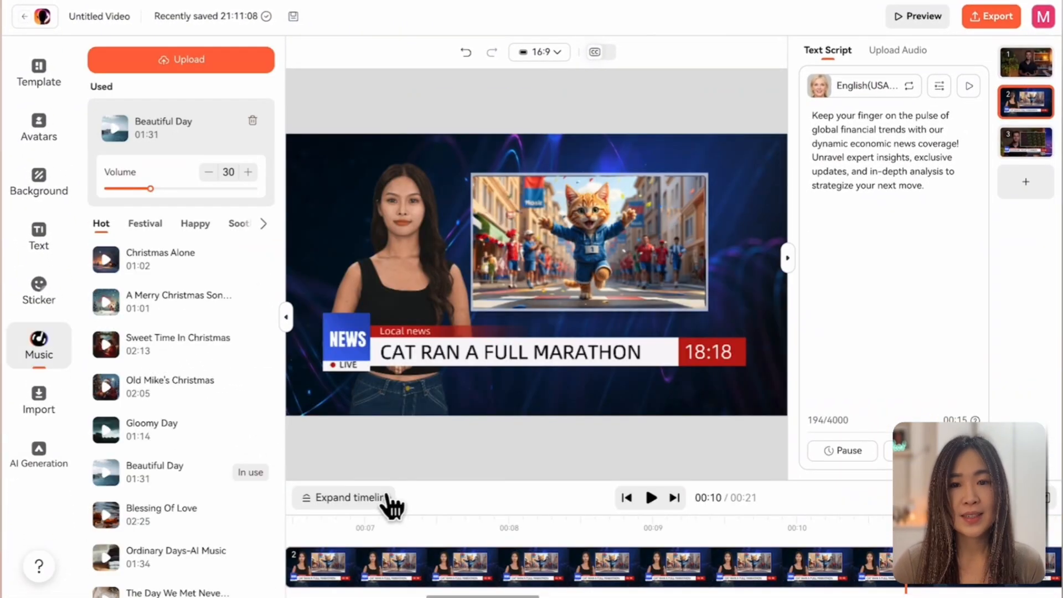
Step: Move the timeline playhead back to about 00:08 and shift elements along their tracks
{"action": "left_click", "coordinate": [388, 497]}
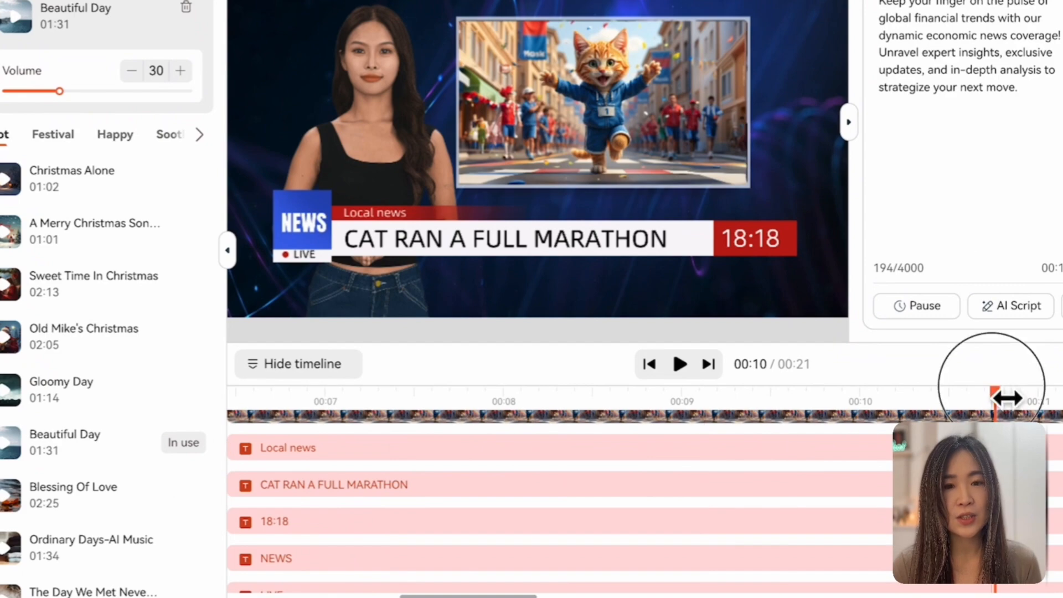
{"action": "left_click_drag", "start_coordinate": [995, 391], "coordinate": [295, 394]}
{"action": "left_click_drag", "start_coordinate": [314, 449], "coordinate": [297, 450]}
{"action": "left_click_drag", "start_coordinate": [322, 411], "coordinate": [546, 451]}
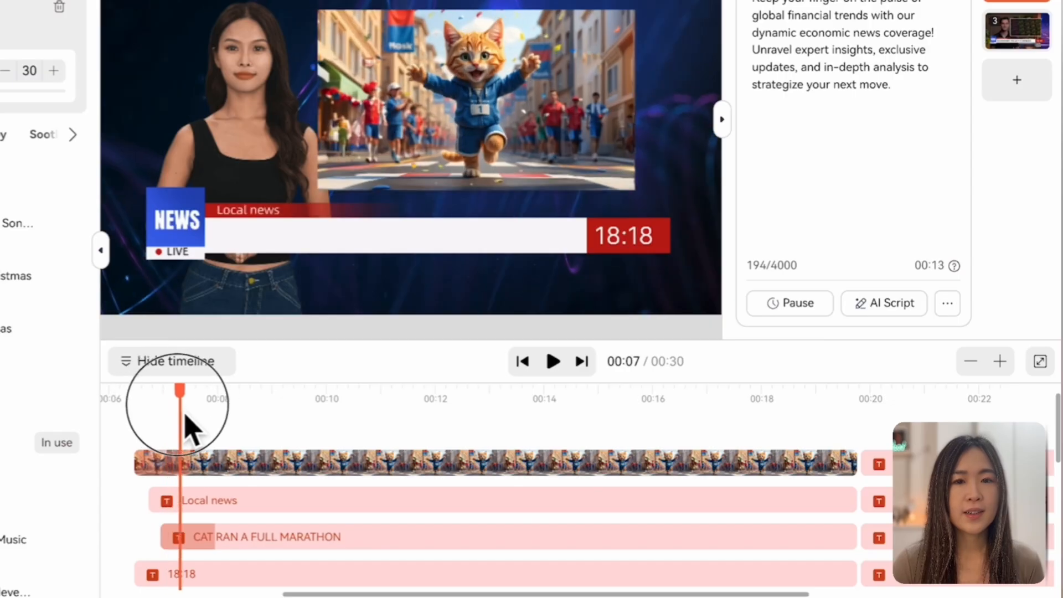
{"action": "left_click_drag", "start_coordinate": [166, 387], "coordinate": [197, 479]}
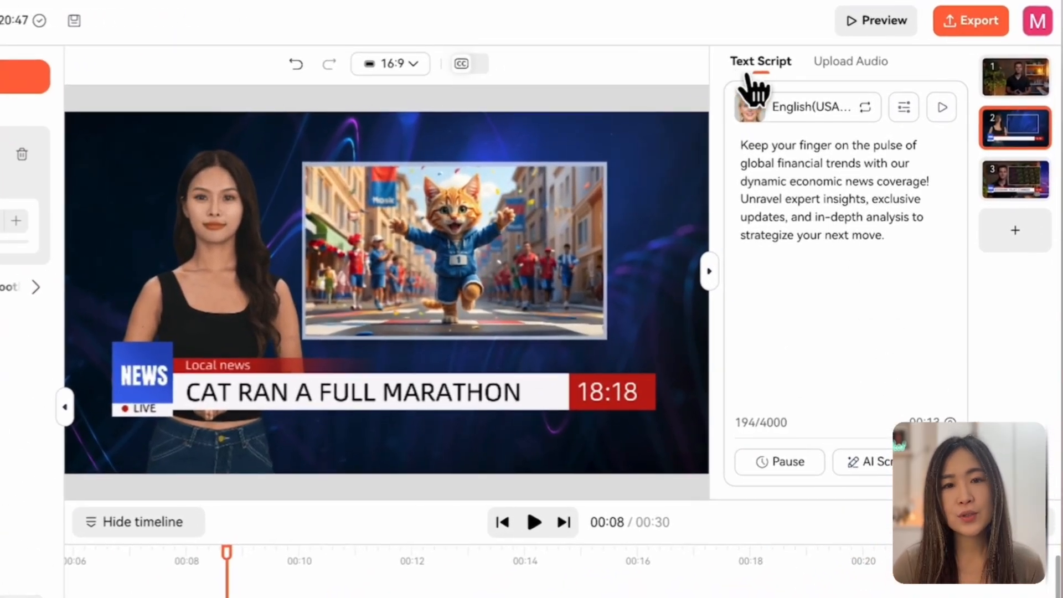
Step: Look at the scene's Upload Audio option and return to its text script
{"action": "left_click", "coordinate": [871, 62]}
{"action": "left_click", "coordinate": [762, 62]}
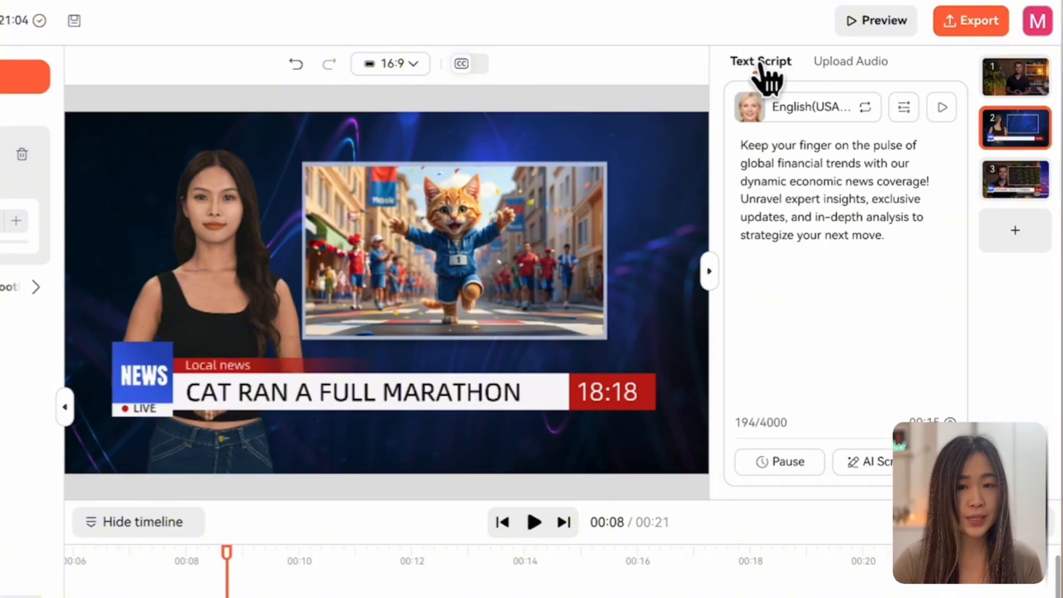
Step: Replace the scene's script with the breaking sports news text about Marmalade, a ginger tabby completing a full marathon
{"action": "triple_click", "coordinate": [724, 166]}
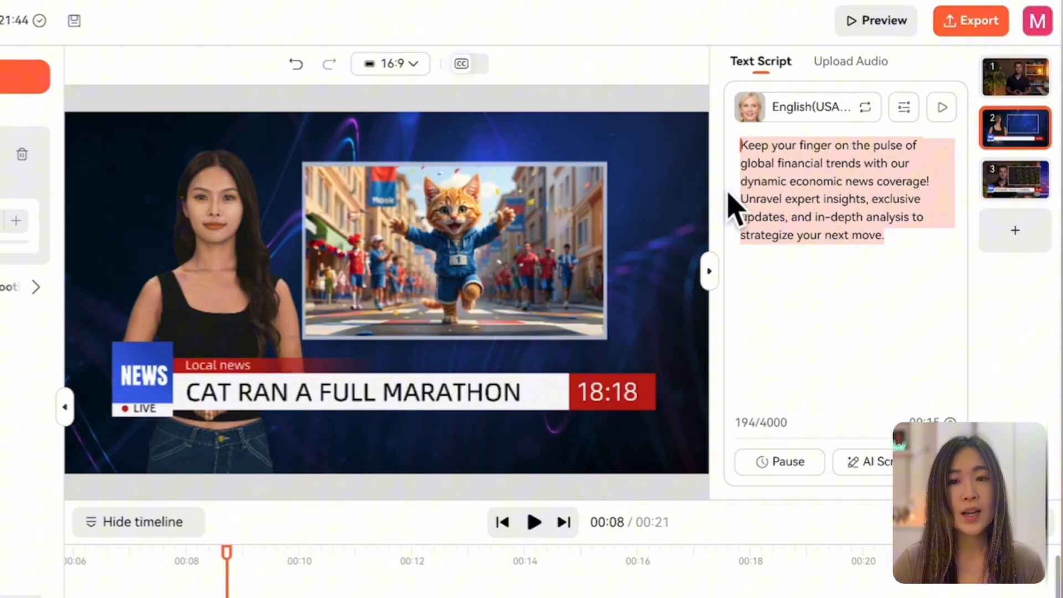
{"action": "type", "text": "Breaking news in the sports world: A ginger tabby named Marmalade has just completed a full marathon. Spectators report he maintained a steady pace, stopping only for short naps and head scratches. The small cat had no prior training and only has short legs, making this story even stranger. He reportedly enjoyed the crowd and is already registered for next years run."}
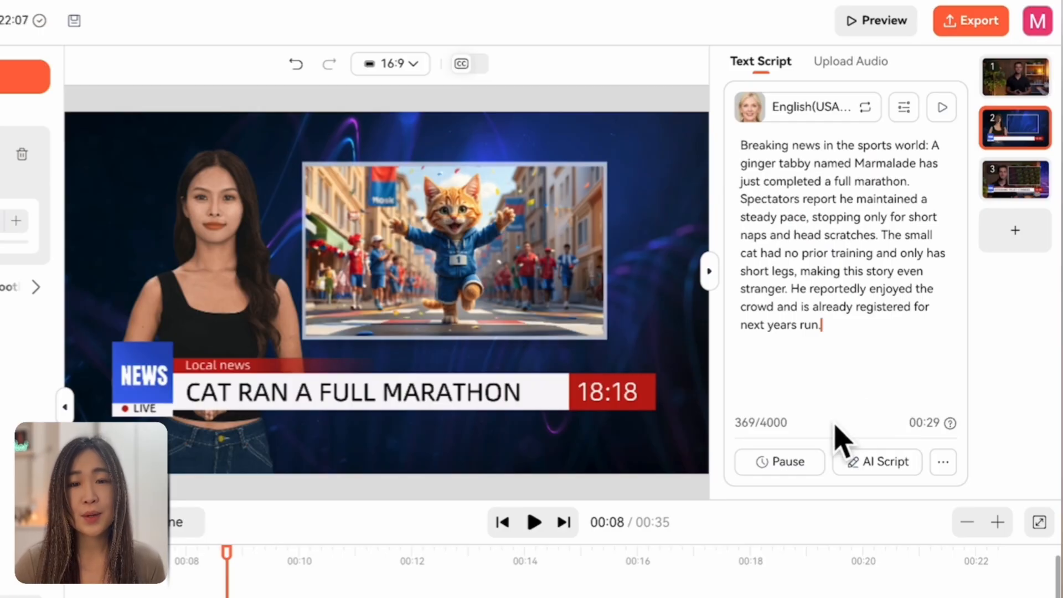
Step: Have the AI Script assistant write a news script about a cat and look over its rewriting and tone options
{"action": "left_click", "coordinate": [878, 469]}
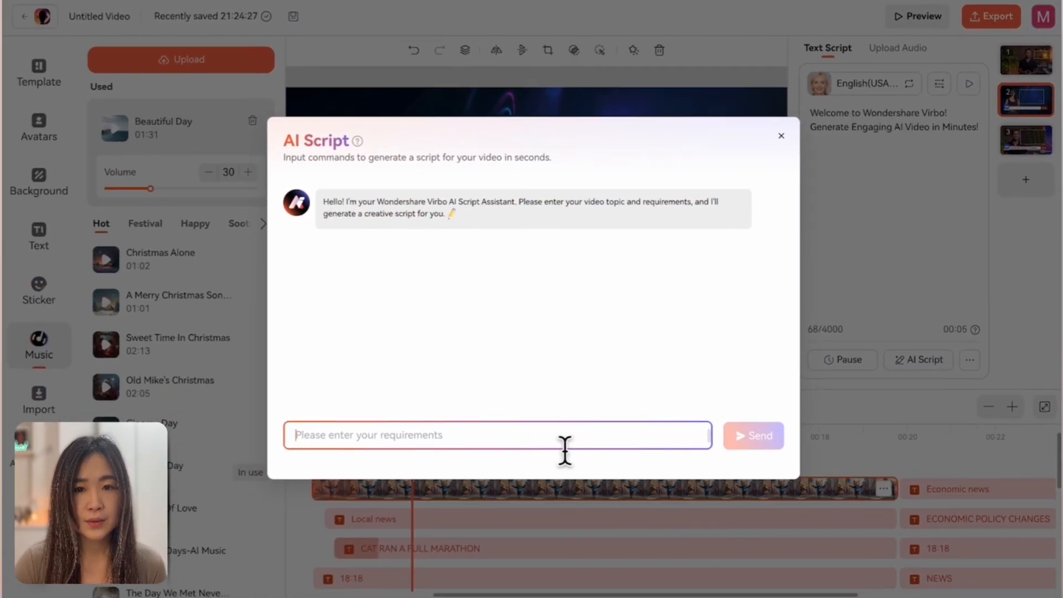
{"action": "type", "text": "write me a news script about a cat finishing a marathon"}
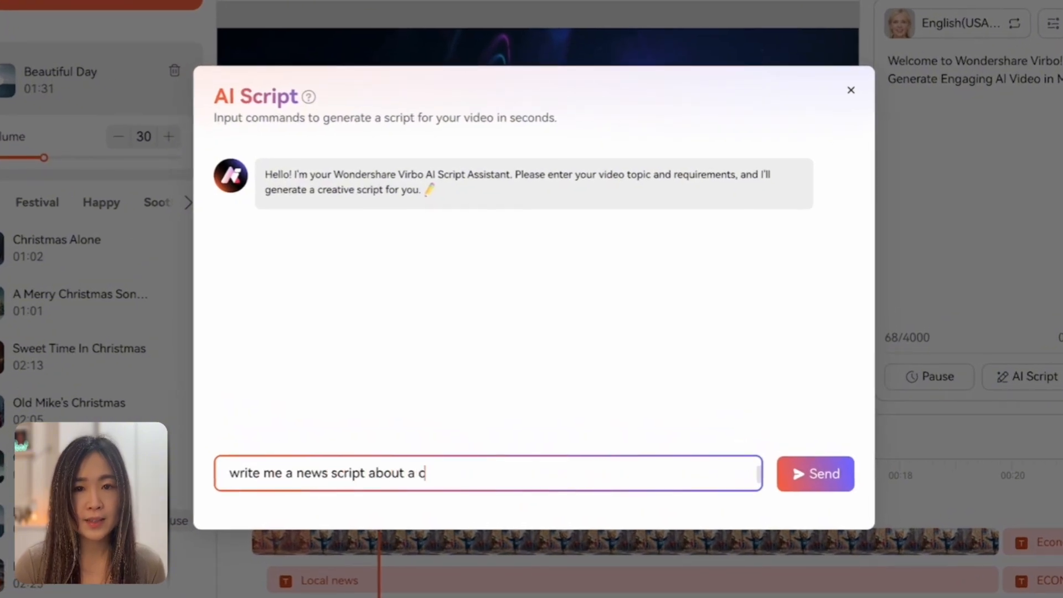
{"action": "left_click", "coordinate": [813, 481]}
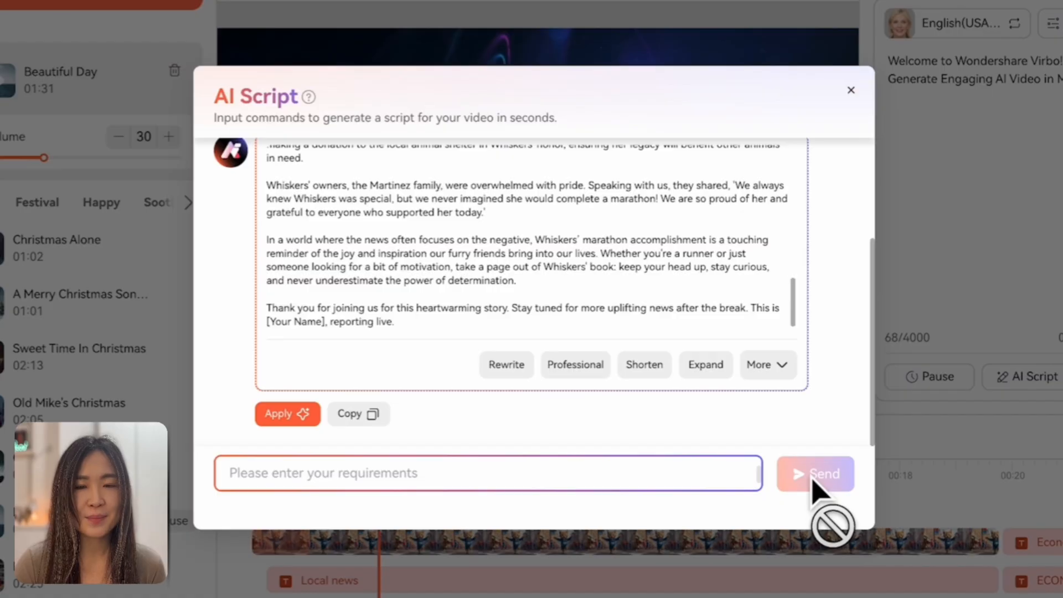
{"action": "scroll", "coordinate": [654, 421], "scroll_direction": "up", "scroll_amount": 1}
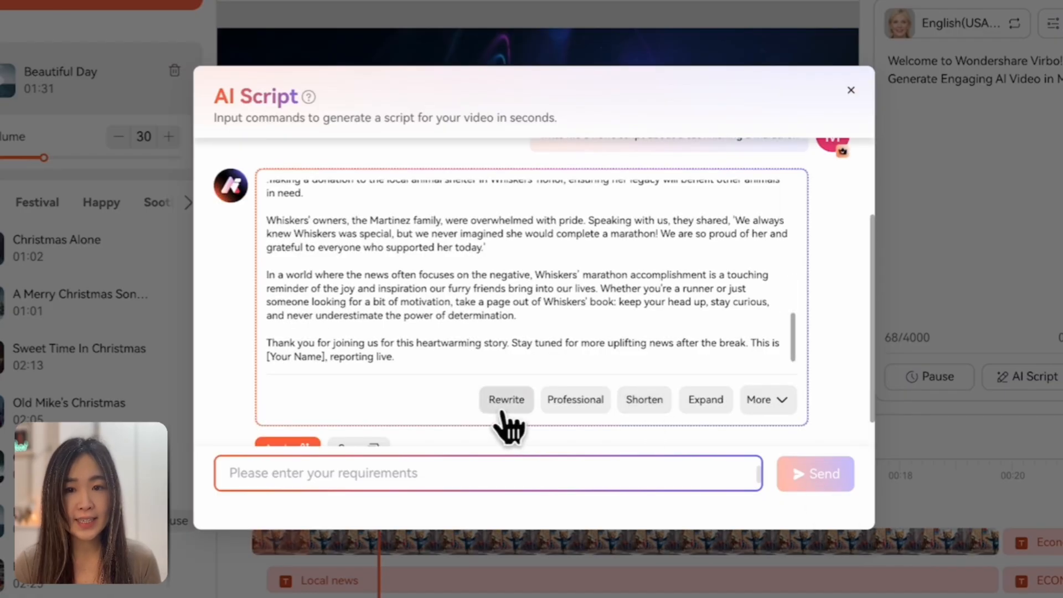
{"action": "scroll", "coordinate": [776, 437], "scroll_direction": "down", "scroll_amount": 1}
{"action": "mouse_move", "coordinate": [788, 373]}
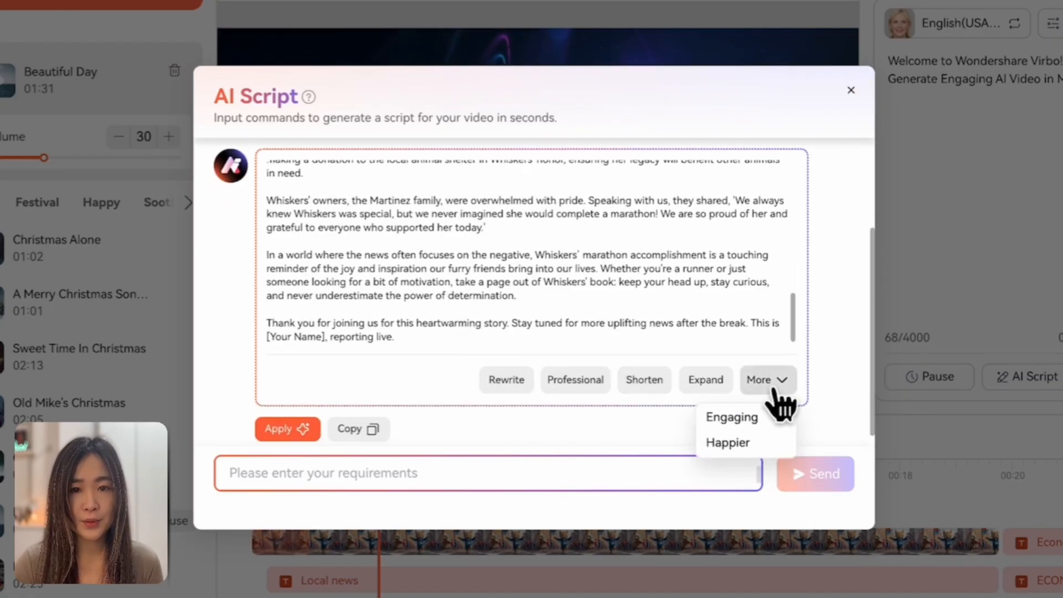
Step: Ask the assistant to "make it only 5 to 7 sentences long" and apply the shortened script to the scene
{"action": "type", "text": "make it only 5 to 7 se"}
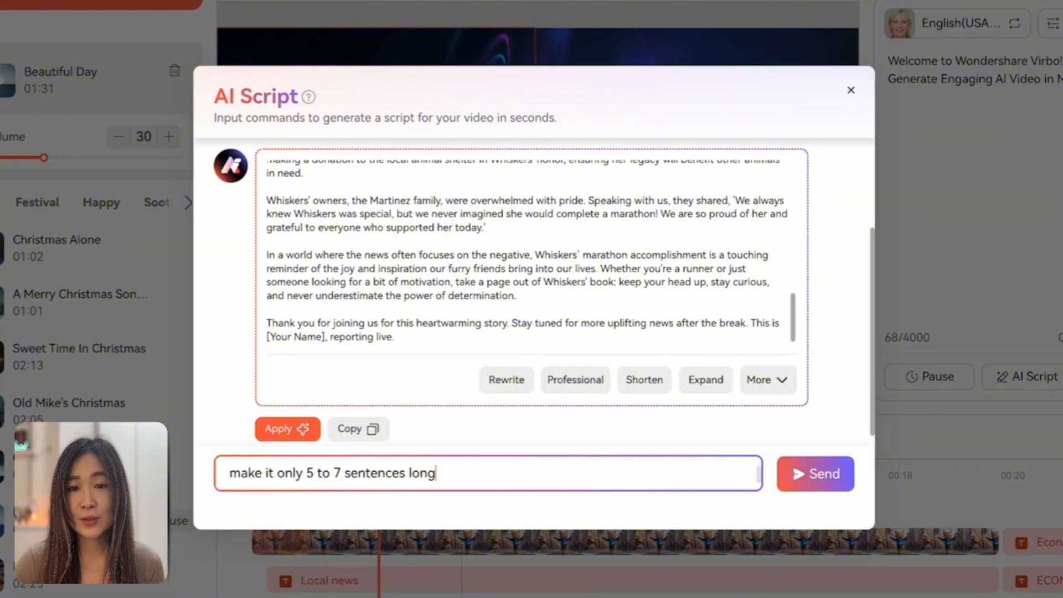
{"action": "type", "text": "ntences long"}
{"action": "key", "text": "Return"}
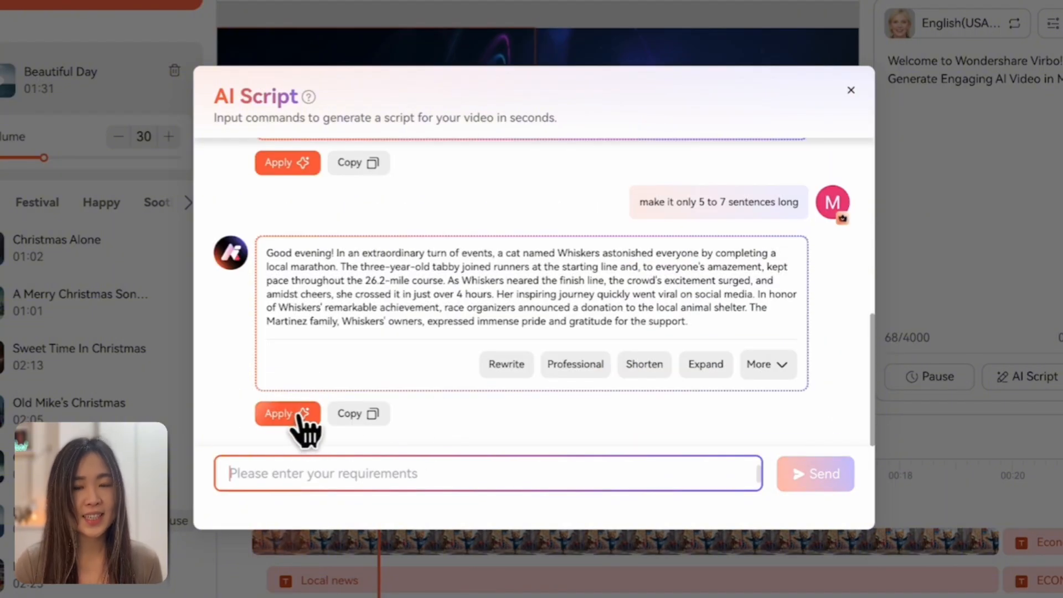
{"action": "left_click", "coordinate": [302, 416]}
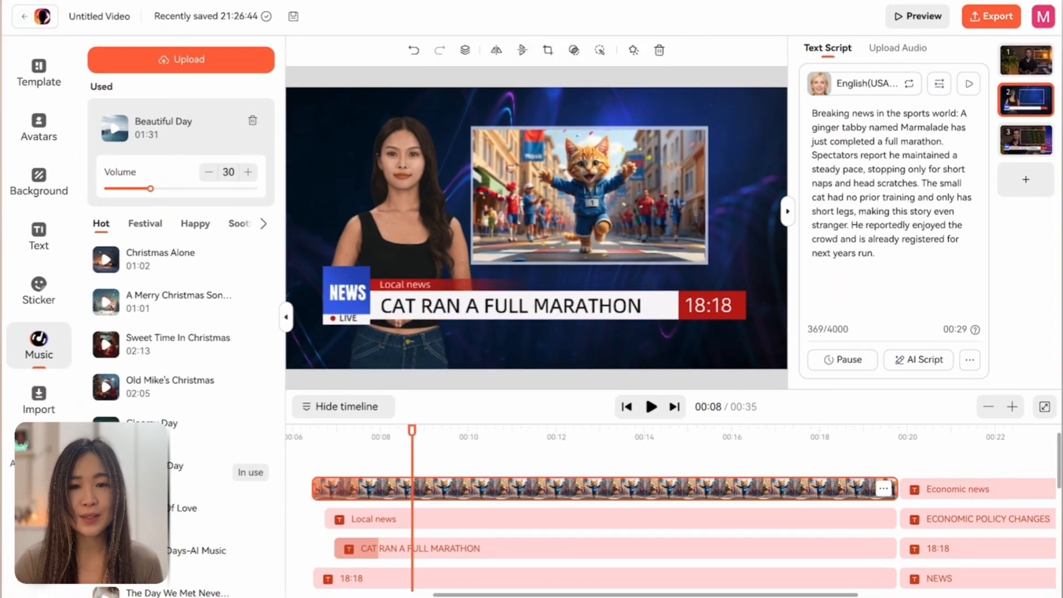
Step: Translate the script into Chinese (Traditional) with AI Translation and apply the translated text to the scene
{"action": "left_click", "coordinate": [970, 360]}
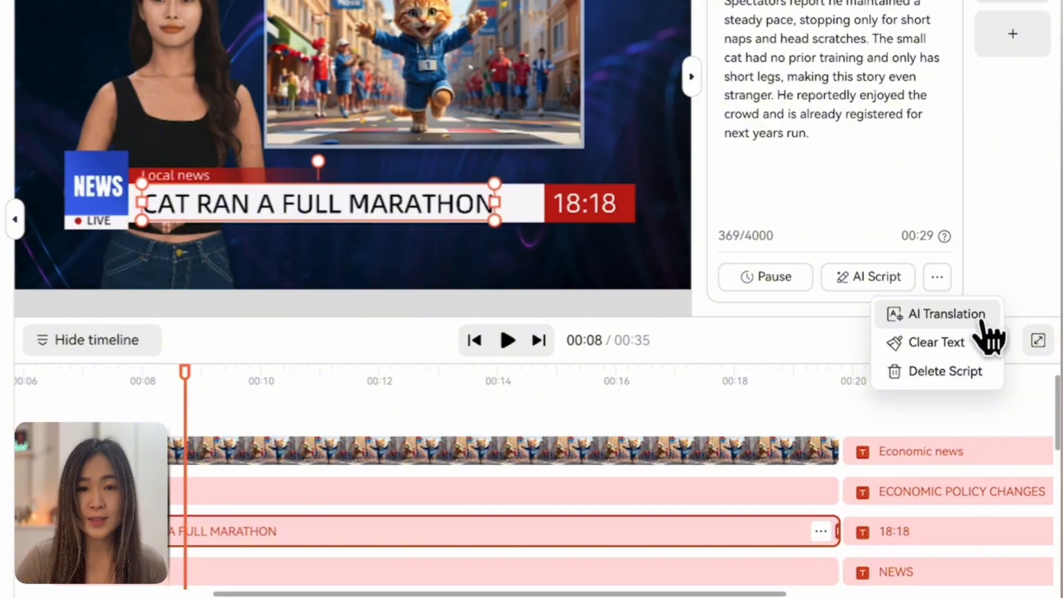
{"action": "left_click", "coordinate": [991, 321]}
{"action": "left_click", "coordinate": [690, 215]}
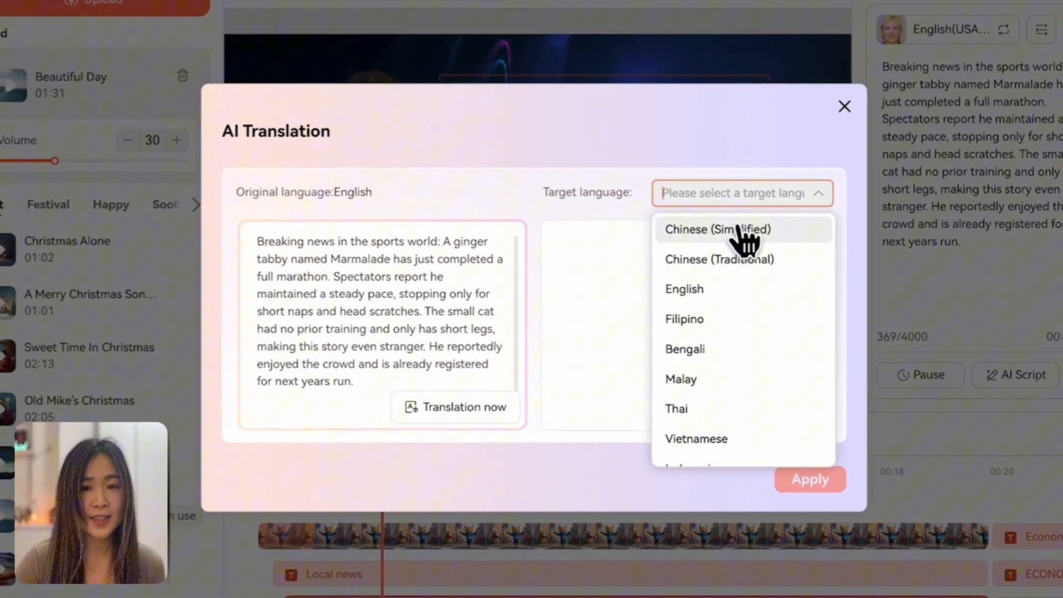
{"action": "left_click", "coordinate": [682, 261]}
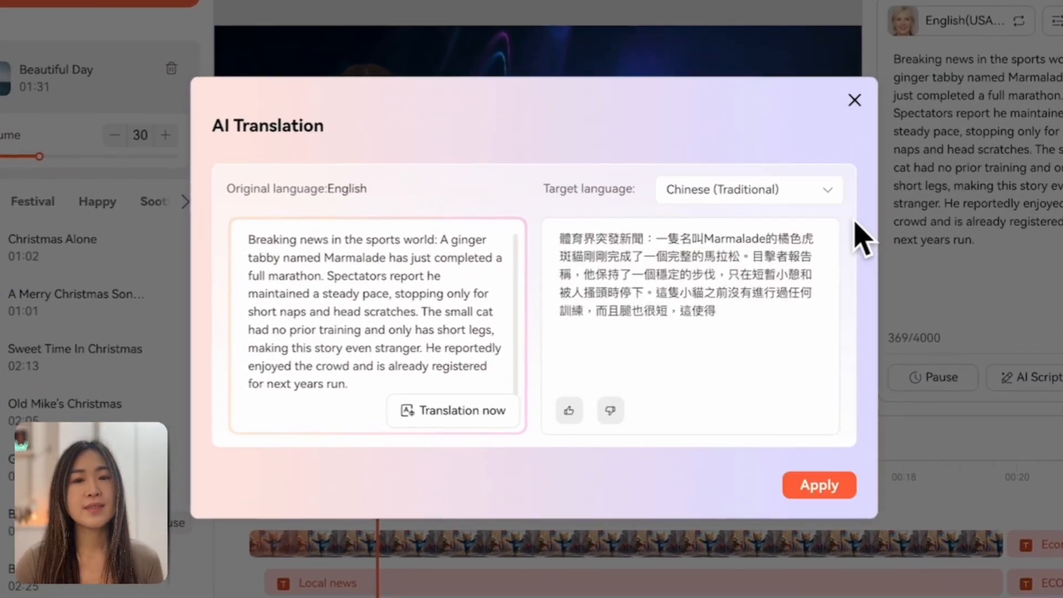
{"action": "left_click", "coordinate": [837, 487]}
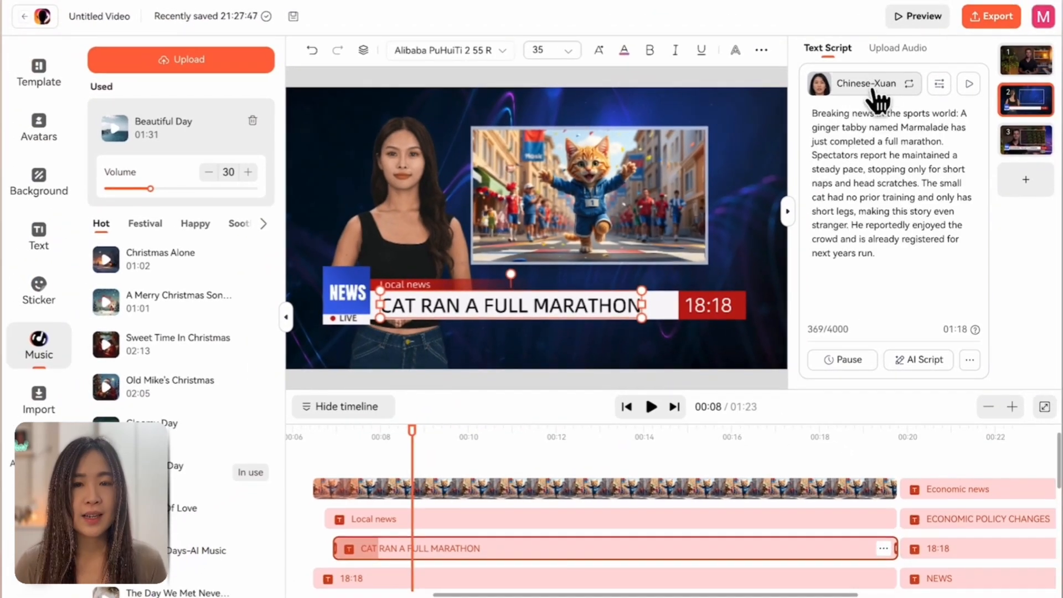
Step: Browse the voiceover library's English voices and examine its language filter
{"action": "left_click", "coordinate": [878, 89]}
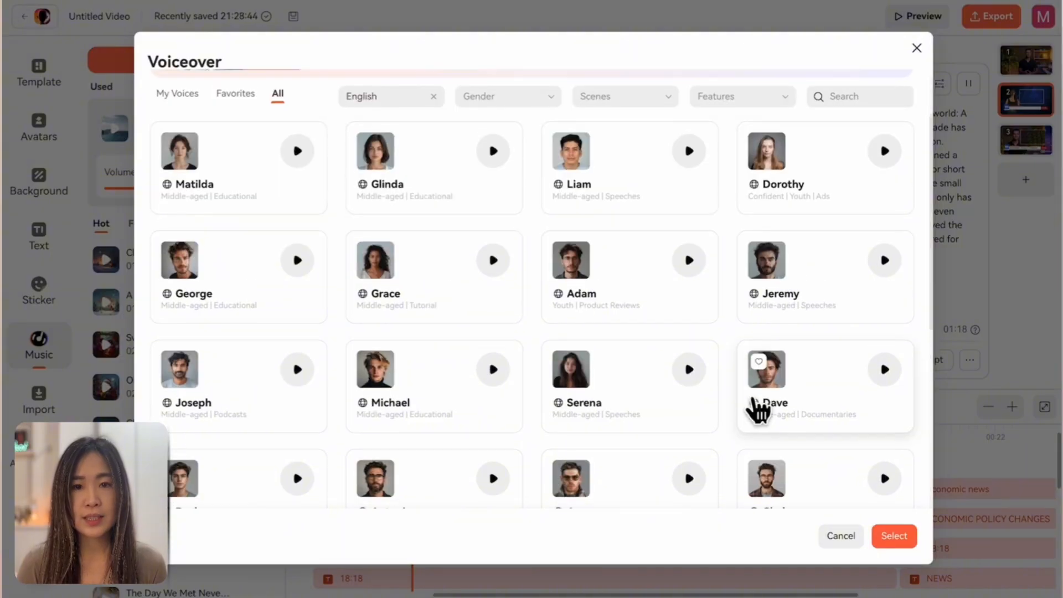
{"action": "scroll", "coordinate": [762, 412], "scroll_direction": "down", "scroll_amount": 3}
{"action": "scroll", "coordinate": [753, 411], "scroll_direction": "down", "scroll_amount": 5}
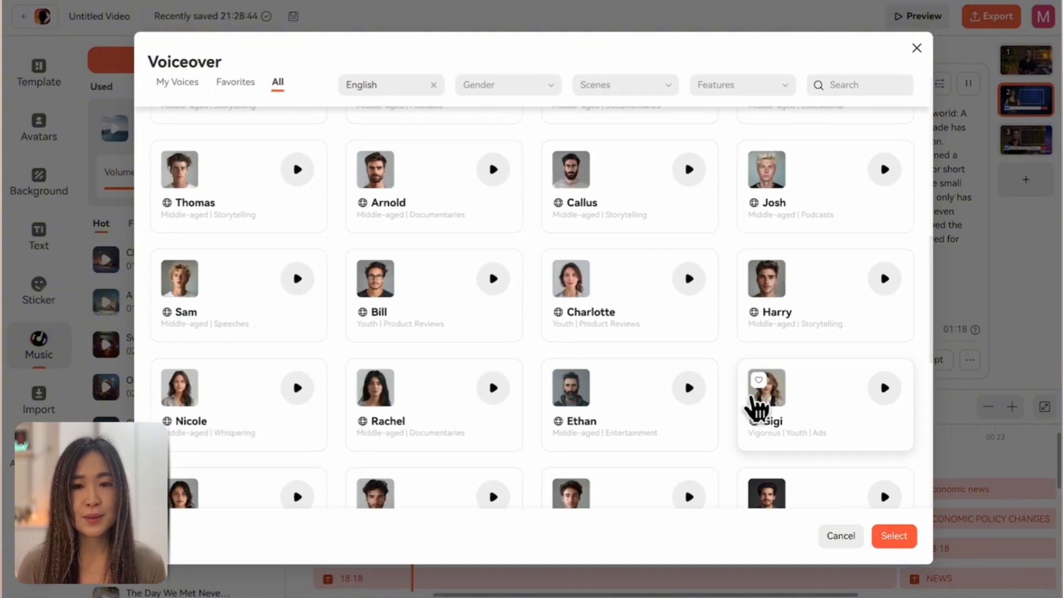
{"action": "scroll", "coordinate": [755, 404], "scroll_direction": "down", "scroll_amount": 3}
{"action": "scroll", "coordinate": [756, 409], "scroll_direction": "down", "scroll_amount": 2}
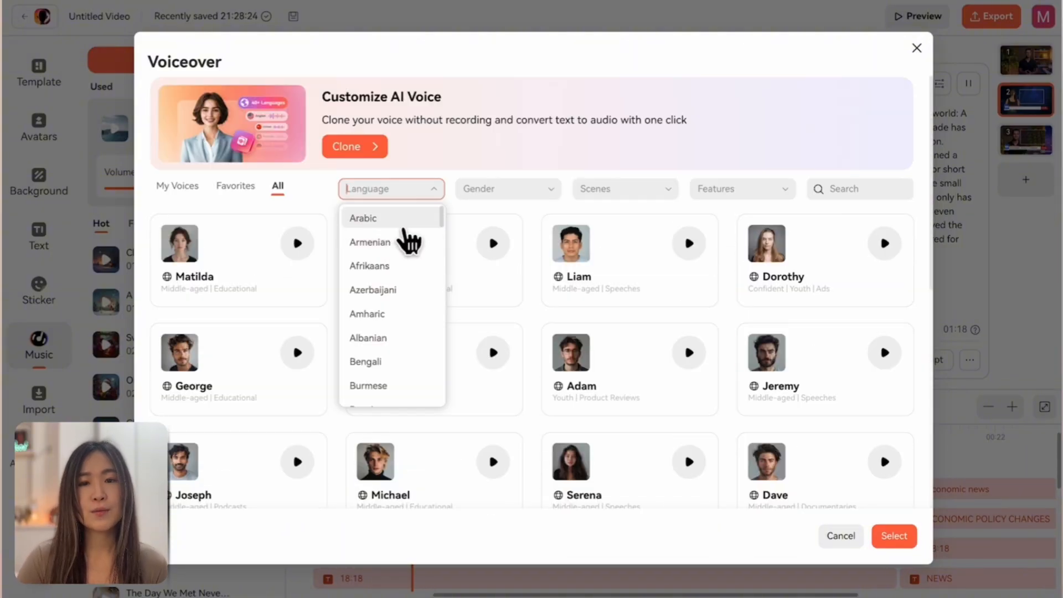
{"action": "left_click", "coordinate": [420, 214]}
Step: Look at the form for cloning a new voice, and select an English (USA) voice for the script
{"action": "left_click", "coordinate": [177, 186]}
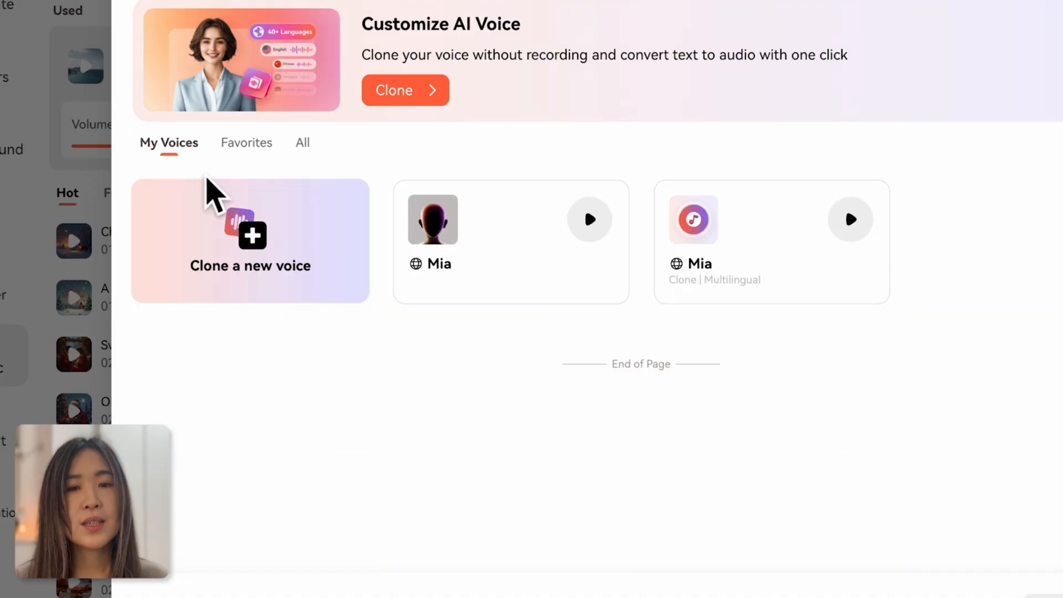
{"action": "left_click", "coordinate": [275, 257]}
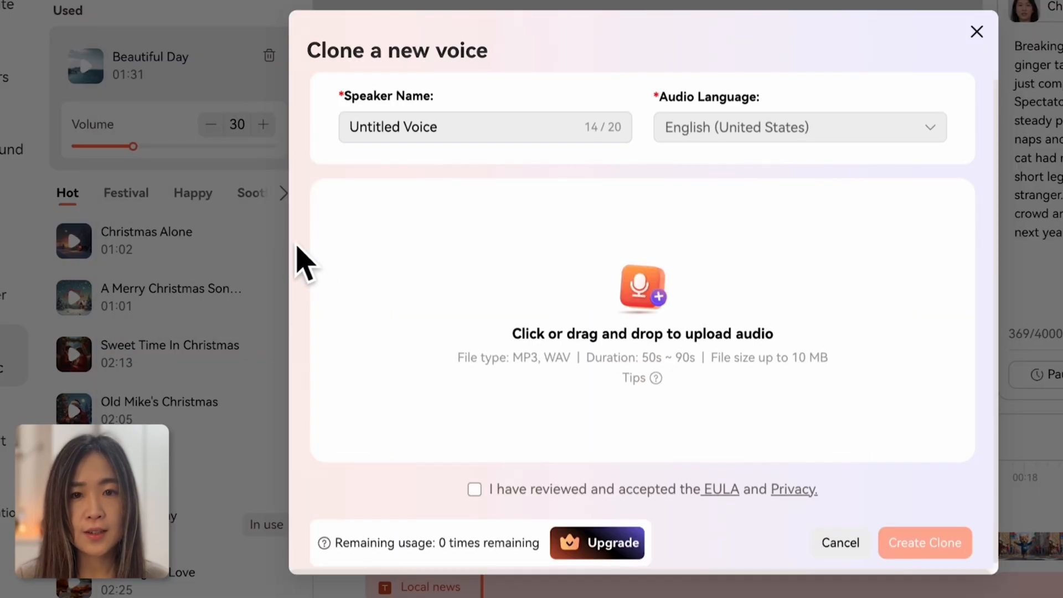
{"action": "left_click", "coordinate": [893, 538]}
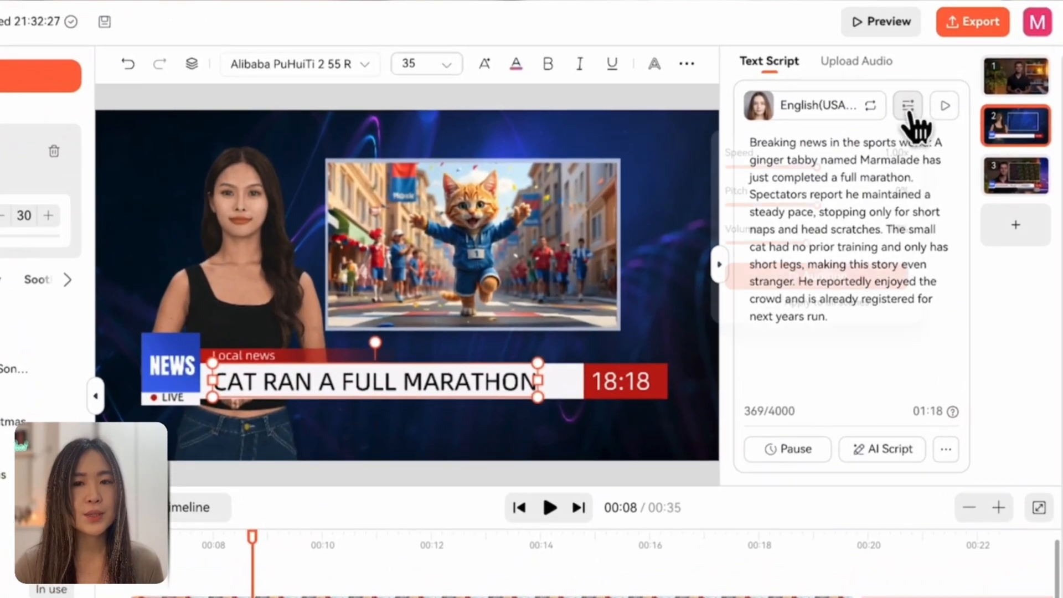
Step: Examine the voice's speed, pitch and volume settings and play the script aloud
{"action": "left_click", "coordinate": [939, 85]}
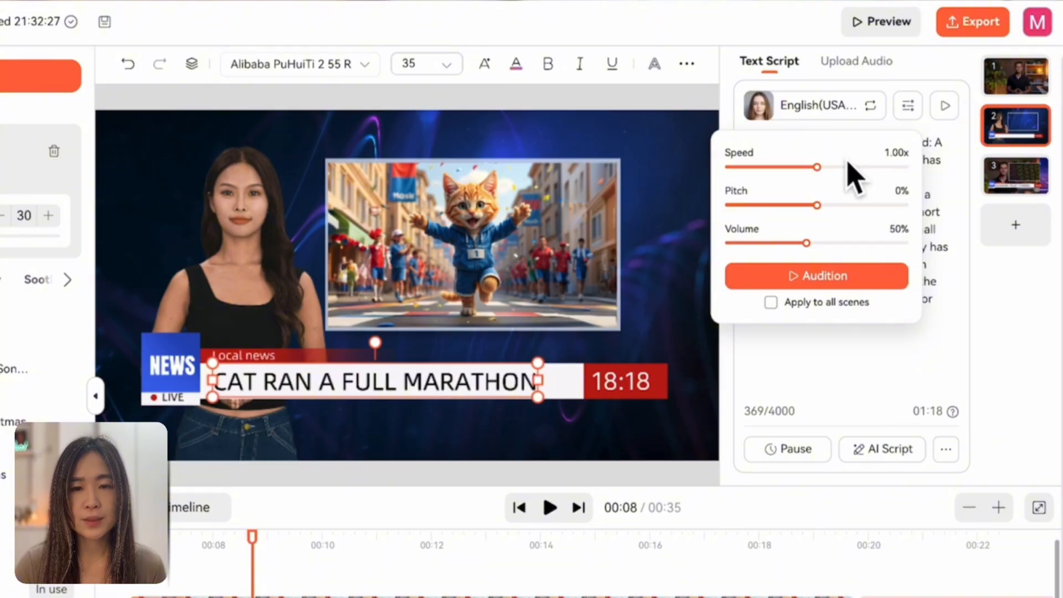
{"action": "left_click", "coordinate": [945, 106]}
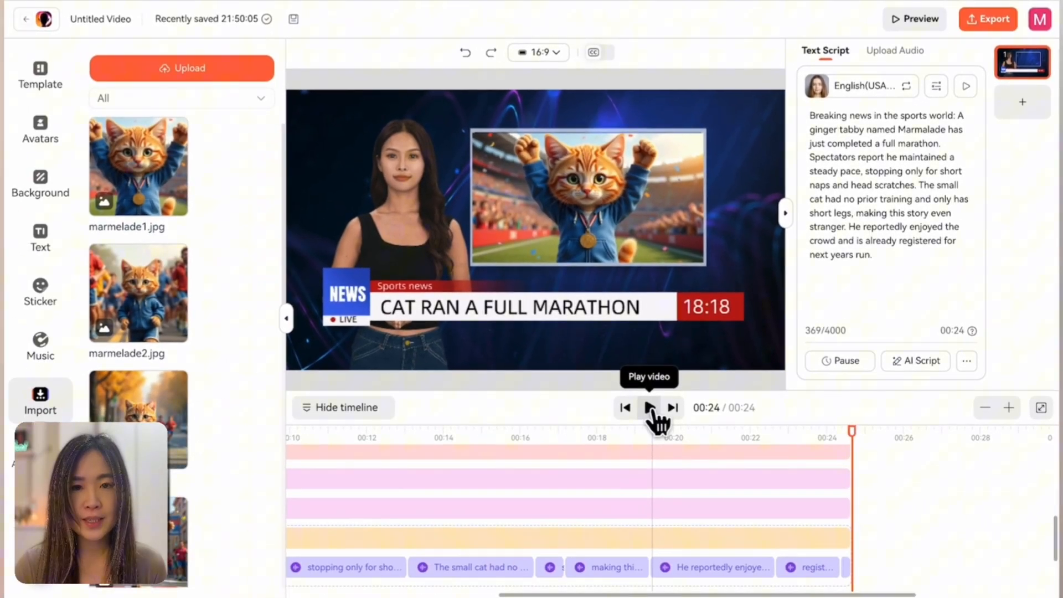
Step: Export the finished cat marathon news video
{"action": "left_click", "coordinate": [643, 415]}
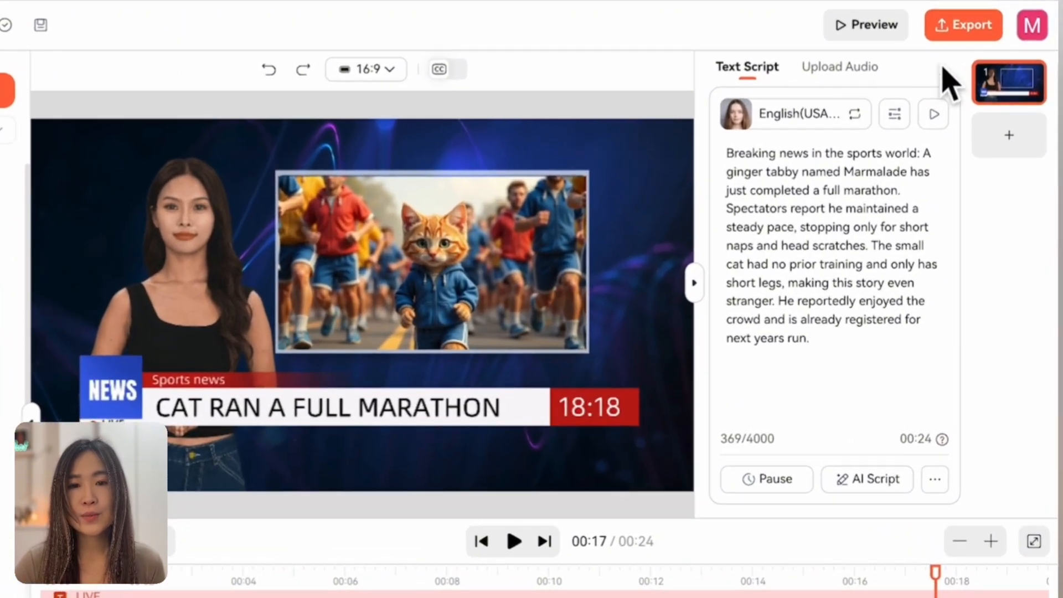
{"action": "left_click", "coordinate": [995, 27]}
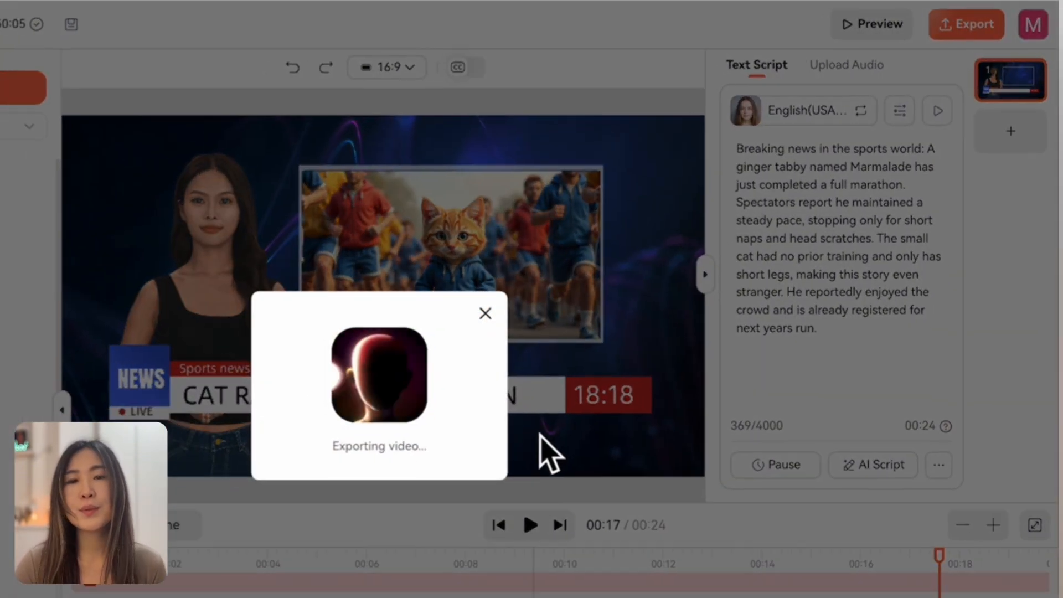
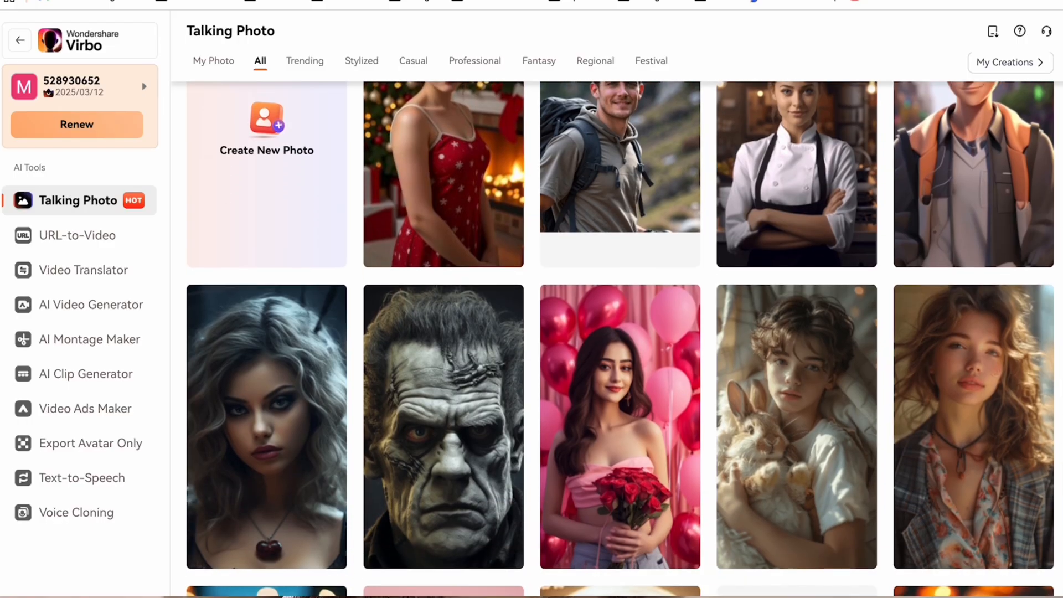
Step: Browse the talking photo gallery and start a video with the trending photo avatar of the fortune teller holding a crystal ball
{"action": "scroll", "coordinate": [620, 338], "scroll_direction": "down", "scroll_amount": 5}
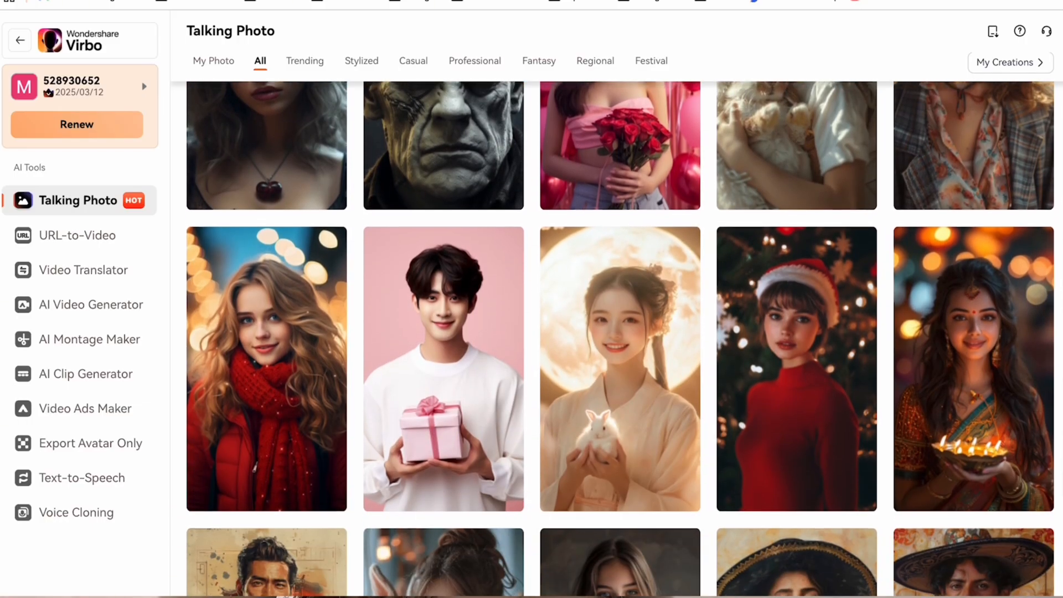
{"action": "scroll", "coordinate": [620, 338], "scroll_direction": "down", "scroll_amount": 6}
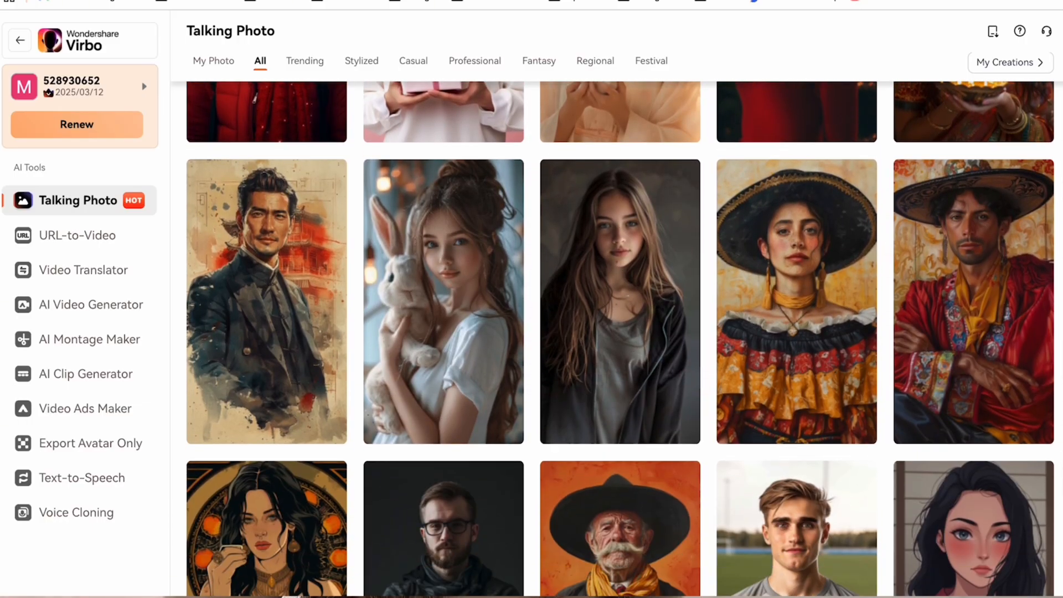
{"action": "scroll", "coordinate": [620, 338], "scroll_direction": "down", "scroll_amount": 3}
{"action": "left_click", "coordinate": [842, 413]}
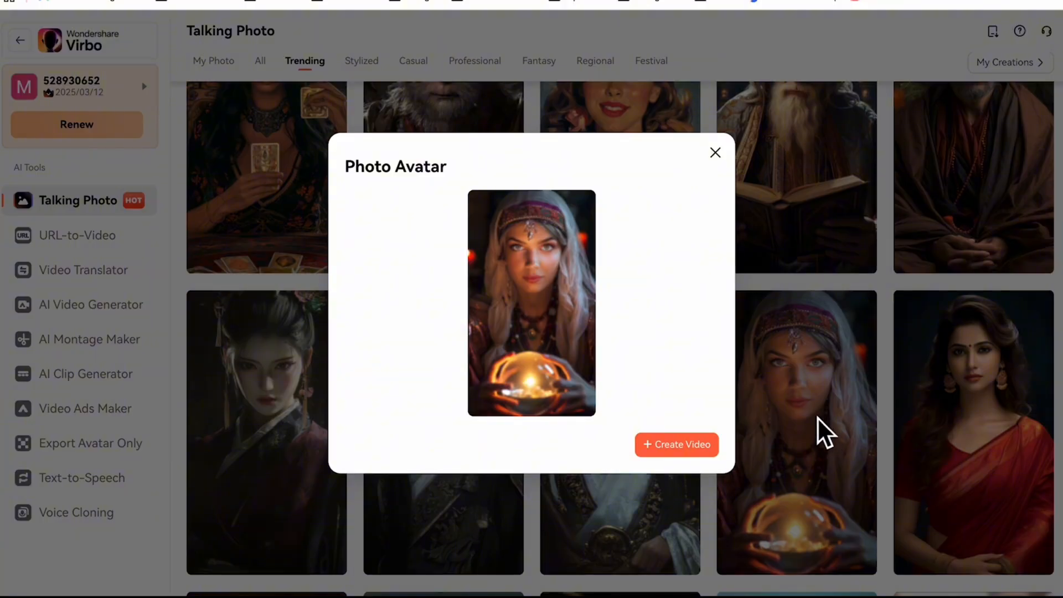
{"action": "left_click", "coordinate": [697, 448]}
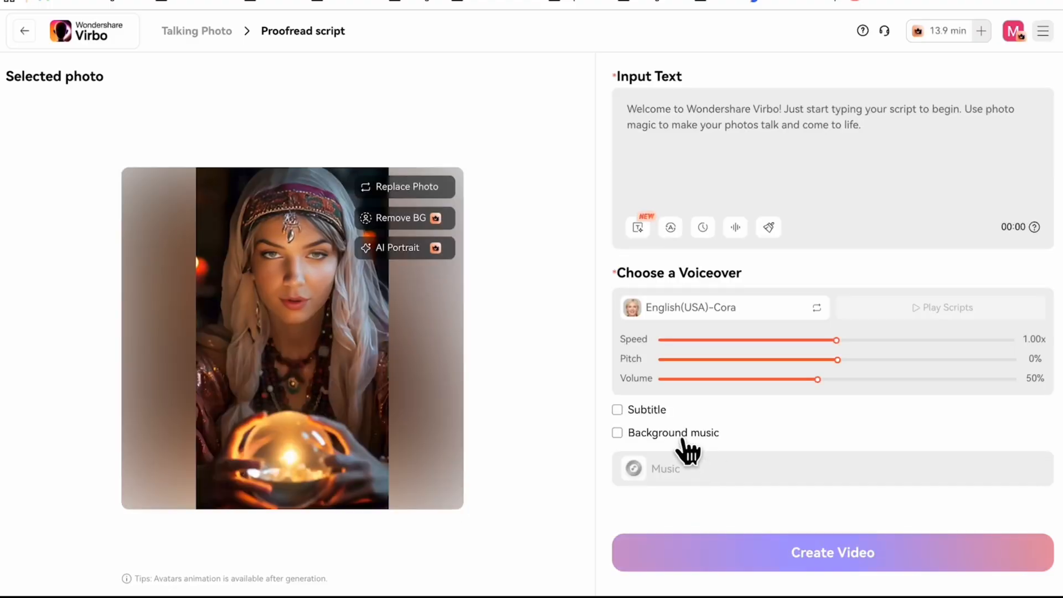
Step: Enter the script "What would you like to know?" and change the voiceover to English(USA)-Ava
{"action": "left_click", "coordinate": [761, 147]}
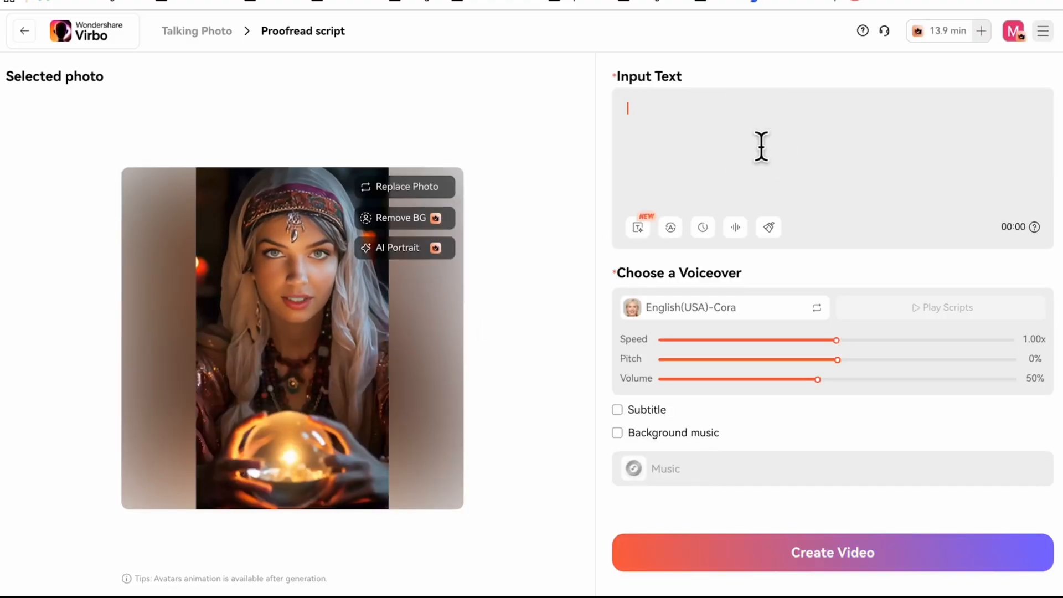
{"action": "type", "text": "What would you like to know?"}
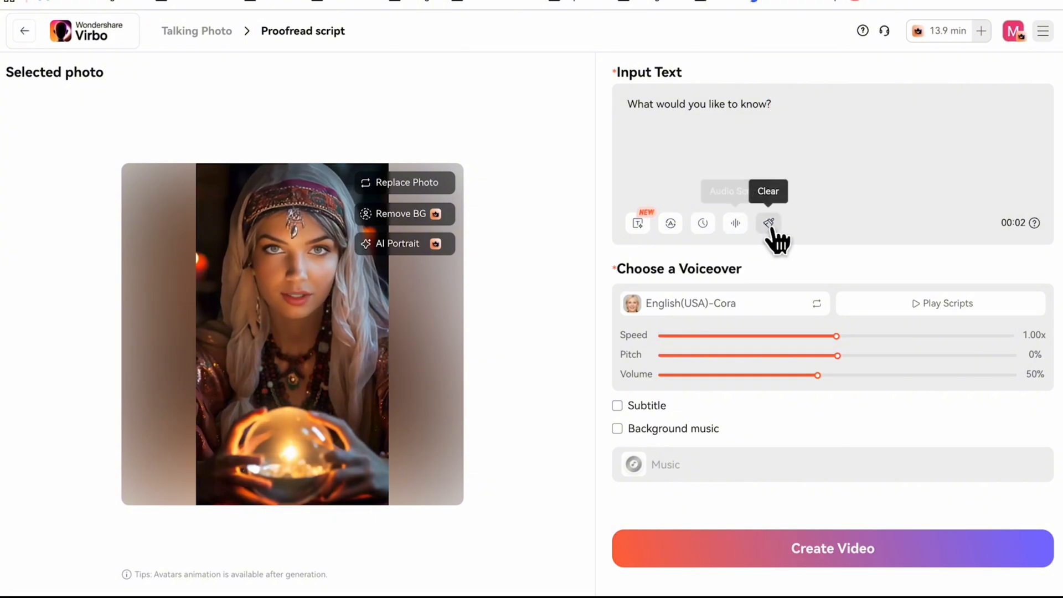
{"action": "left_click", "coordinate": [729, 304]}
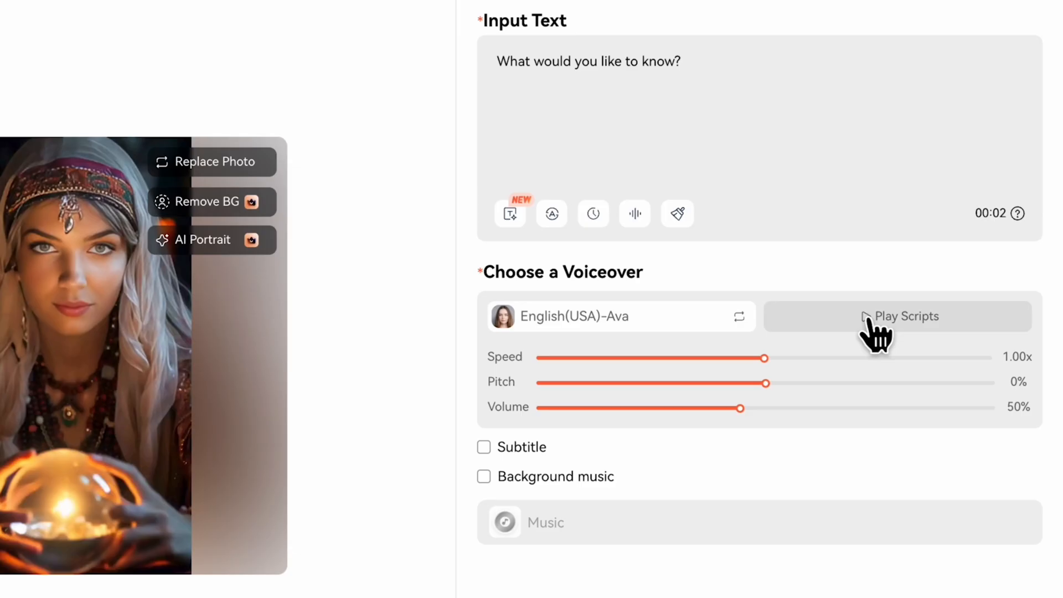
{"action": "left_click", "coordinate": [868, 322]}
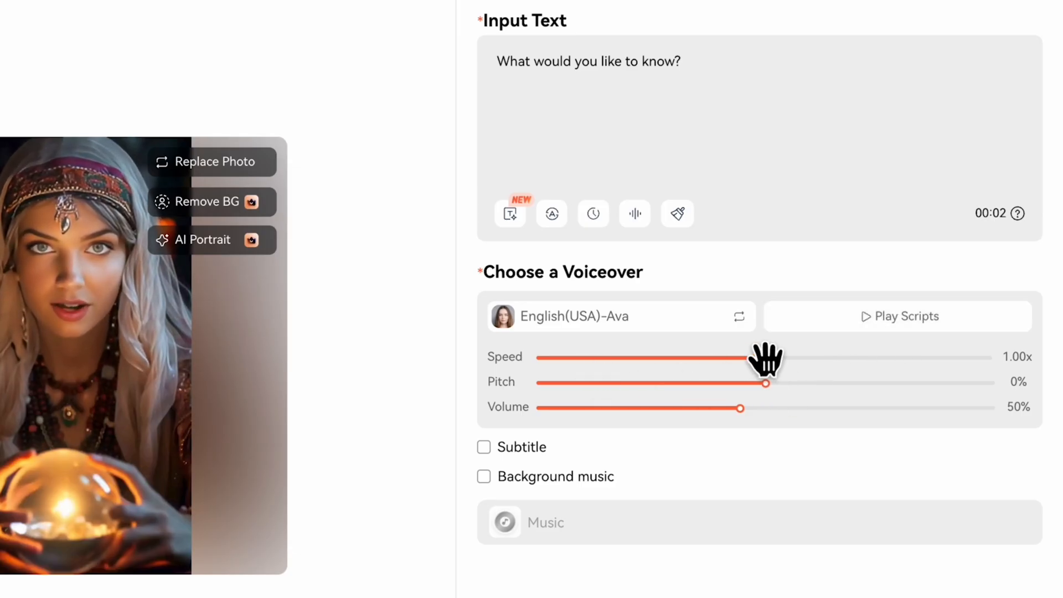
Step: Try out the subtitle and background music options for the talking photo
{"action": "scroll", "coordinate": [665, 401], "scroll_direction": "down", "scroll_amount": 1}
{"action": "left_click", "coordinate": [485, 371]}
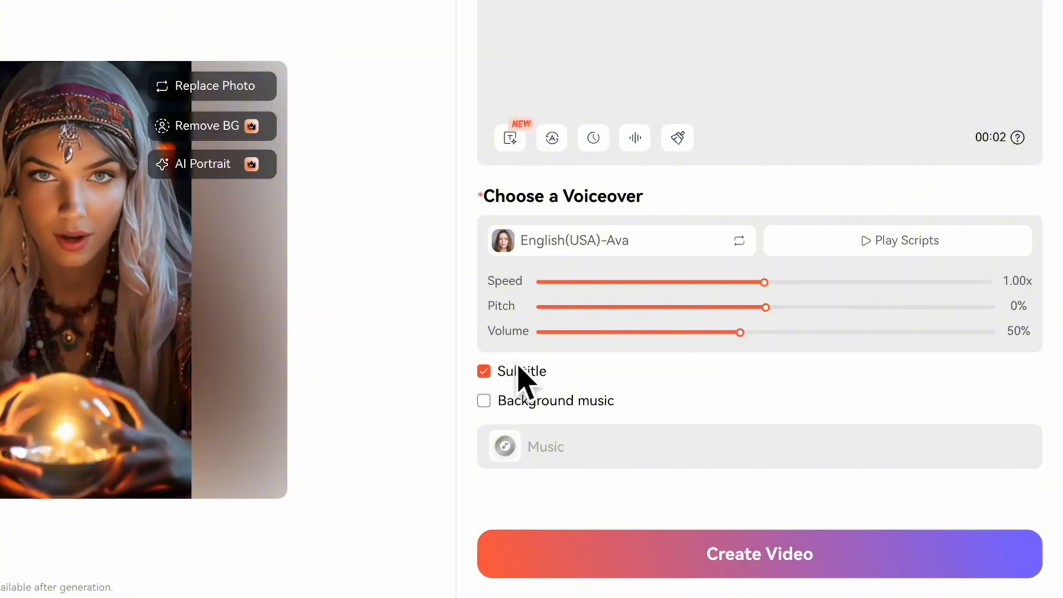
{"action": "left_click", "coordinate": [520, 402]}
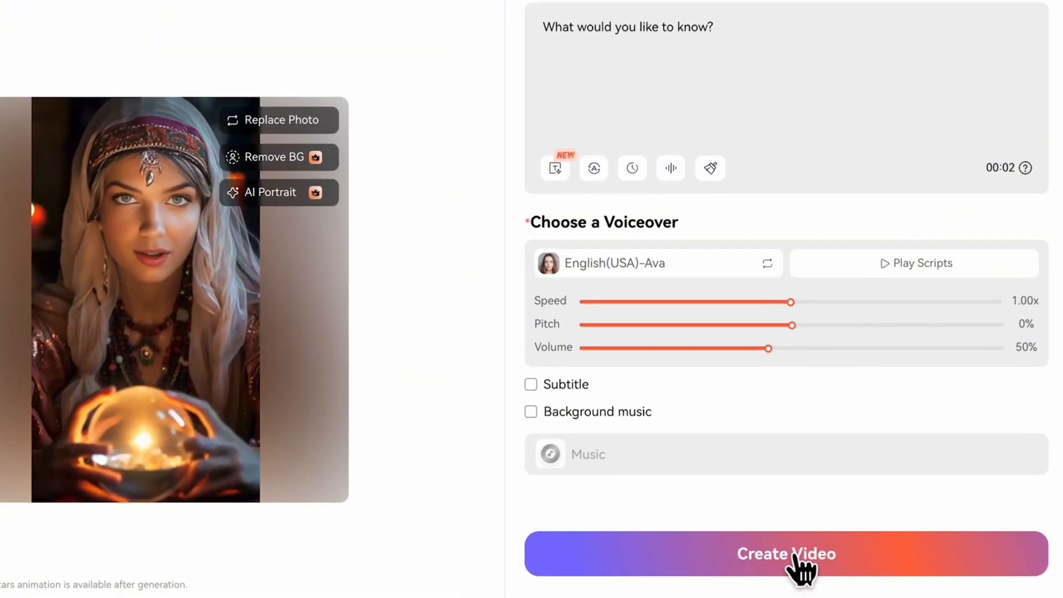
Step: Create the talking photo video in Pro animation mode and play the generated result
{"action": "left_click", "coordinate": [771, 554]}
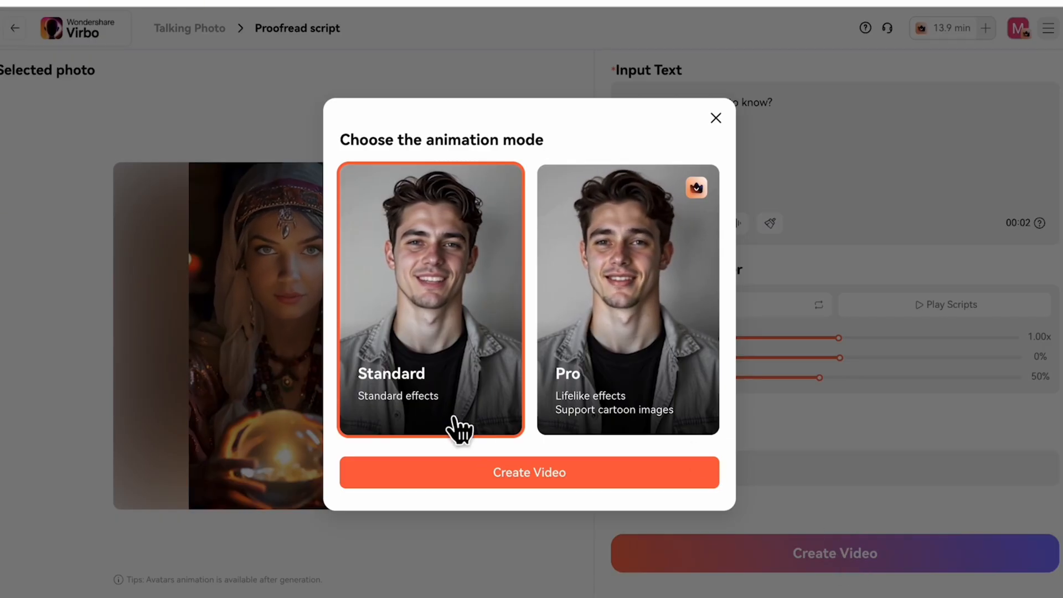
{"action": "left_click", "coordinate": [658, 428]}
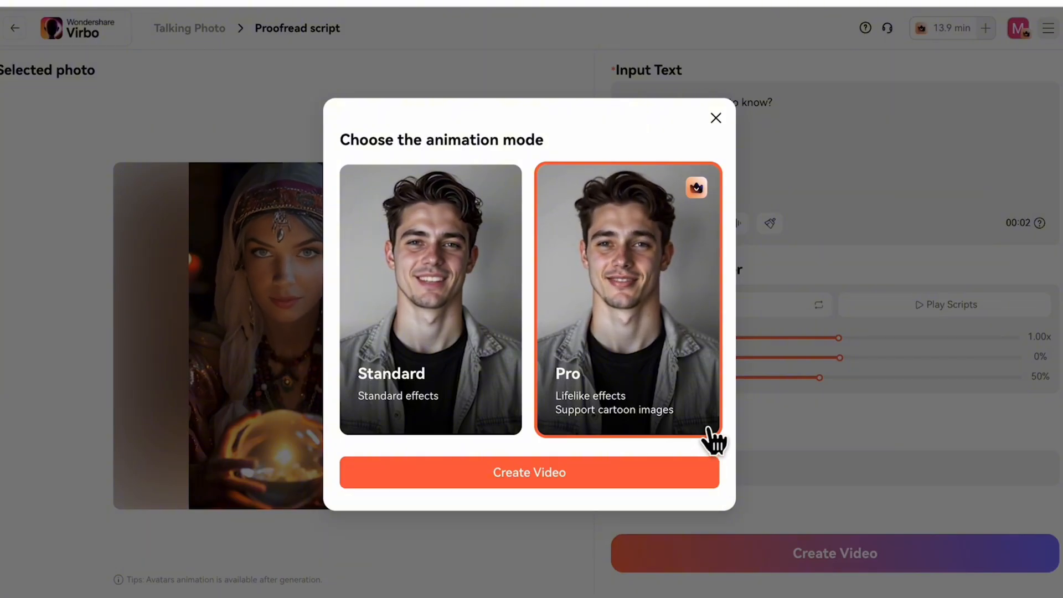
{"action": "left_click", "coordinate": [615, 477]}
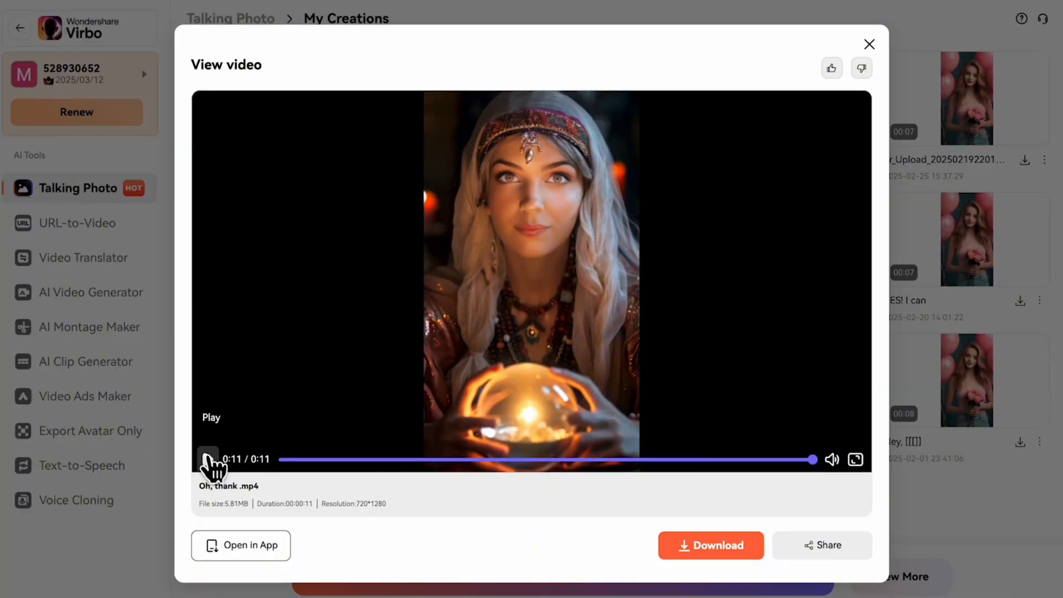
{"action": "left_click", "coordinate": [207, 458]}
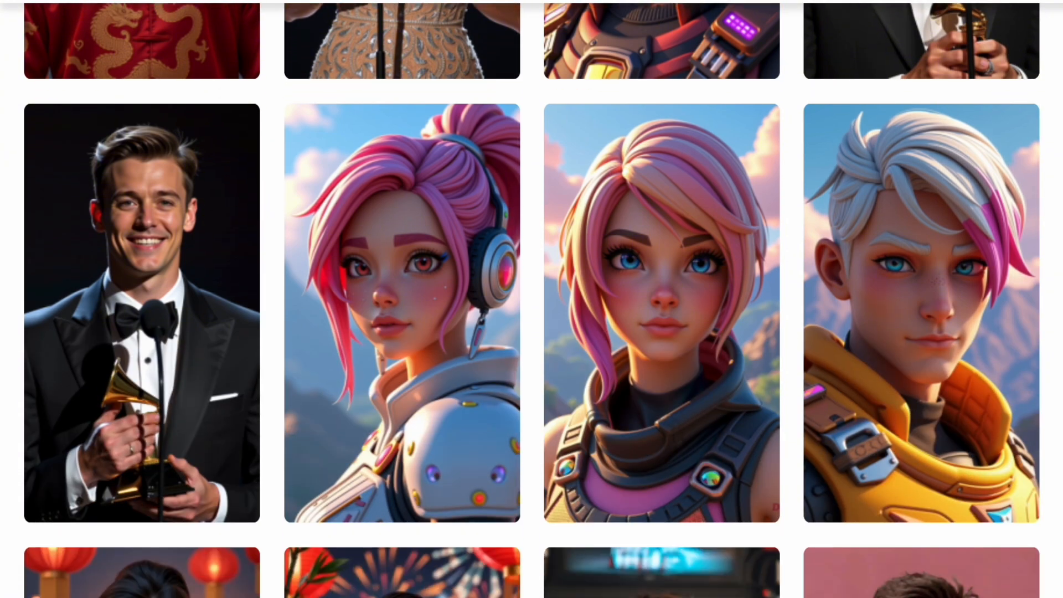
Step: Set up a video translation of translation example 2.mp4 with English as the original language and Japanese as the target
{"action": "mouse_move", "coordinate": [710, 407]}
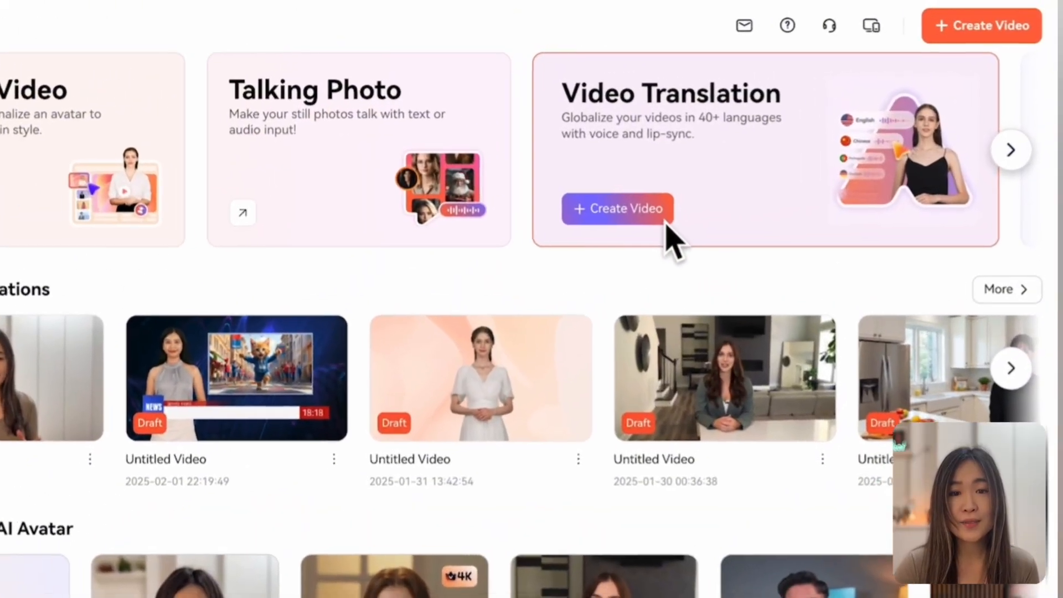
{"action": "left_click", "coordinate": [708, 178]}
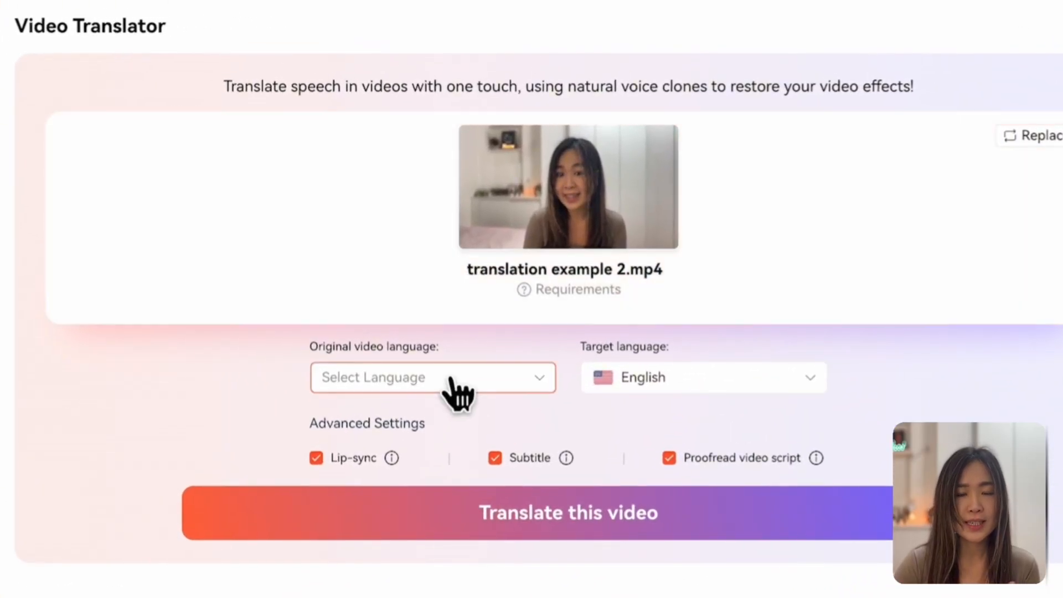
{"action": "left_click", "coordinate": [452, 380]}
{"action": "left_click", "coordinate": [443, 426]}
{"action": "left_click", "coordinate": [673, 380]}
{"action": "left_click", "coordinate": [677, 462]}
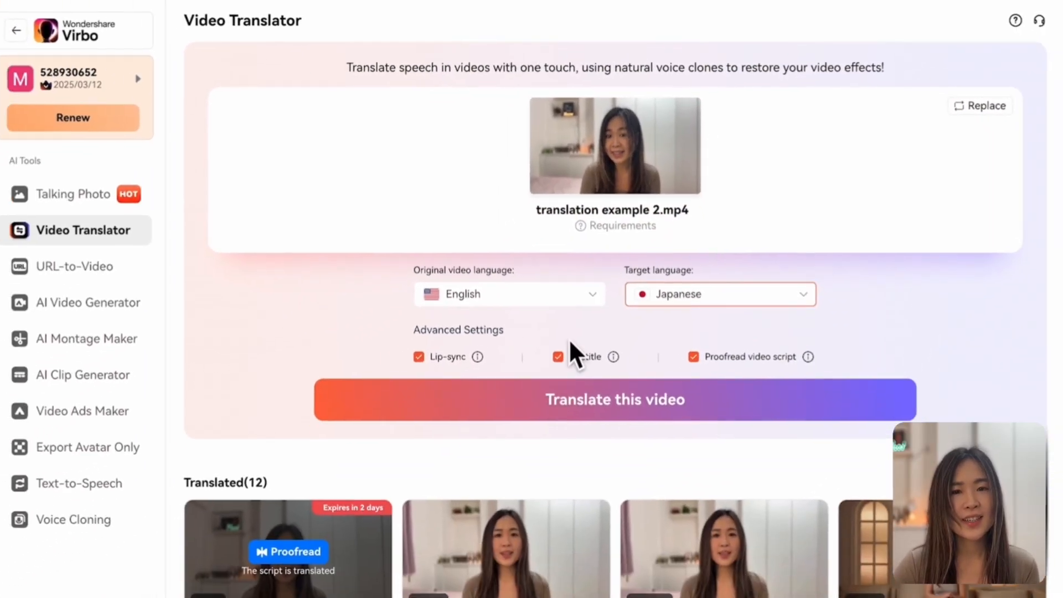
Step: Translate the video with lip-sync, subtitle and script proofreading enabled, and save the proofread Japanese script line
{"action": "mouse_move", "coordinate": [427, 416]}
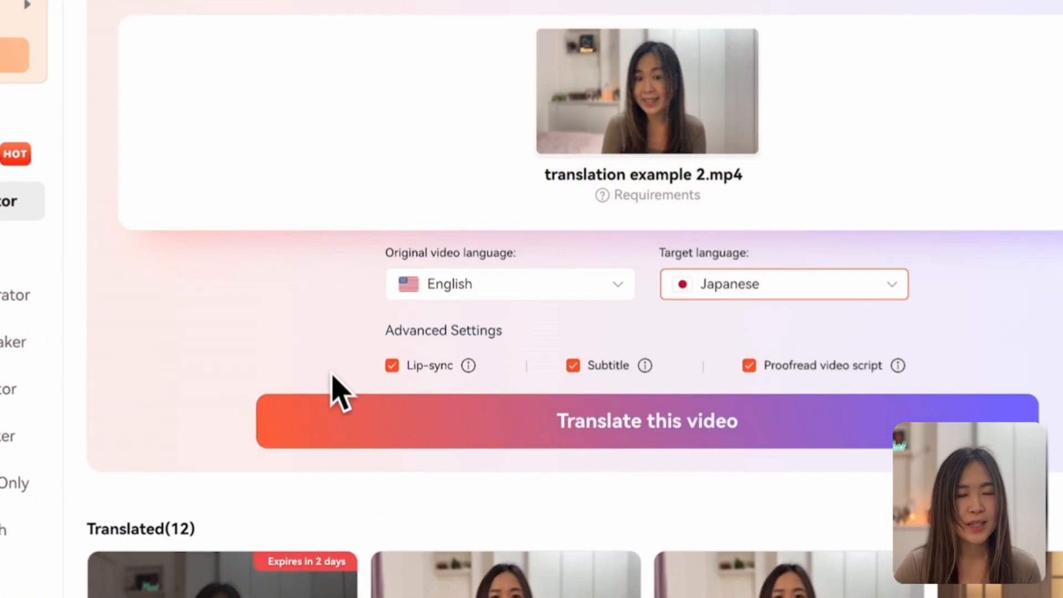
{"action": "mouse_move", "coordinate": [657, 365]}
{"action": "mouse_move", "coordinate": [902, 373]}
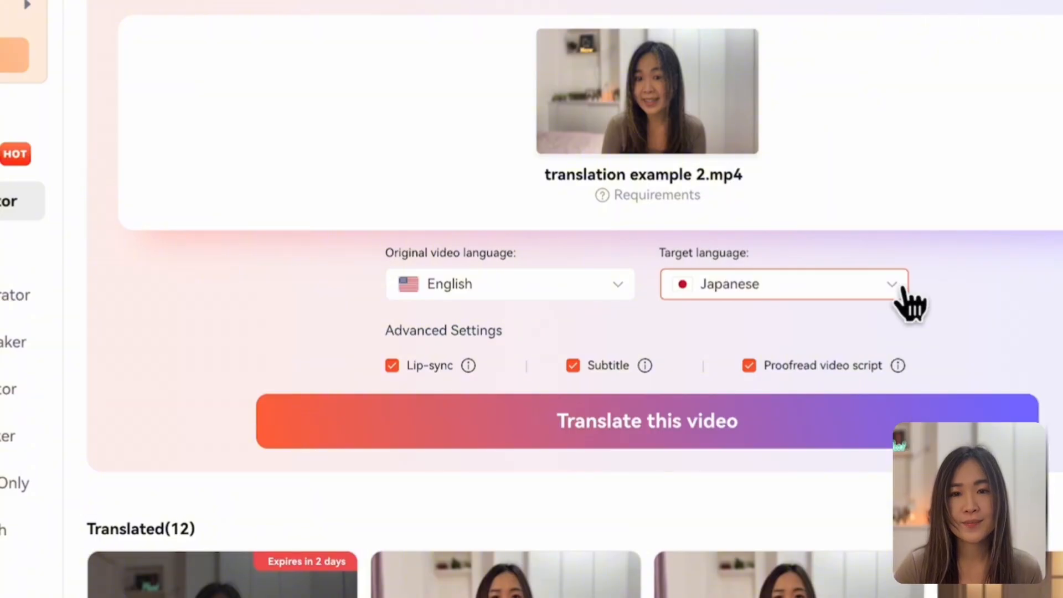
{"action": "left_click", "coordinate": [649, 425]}
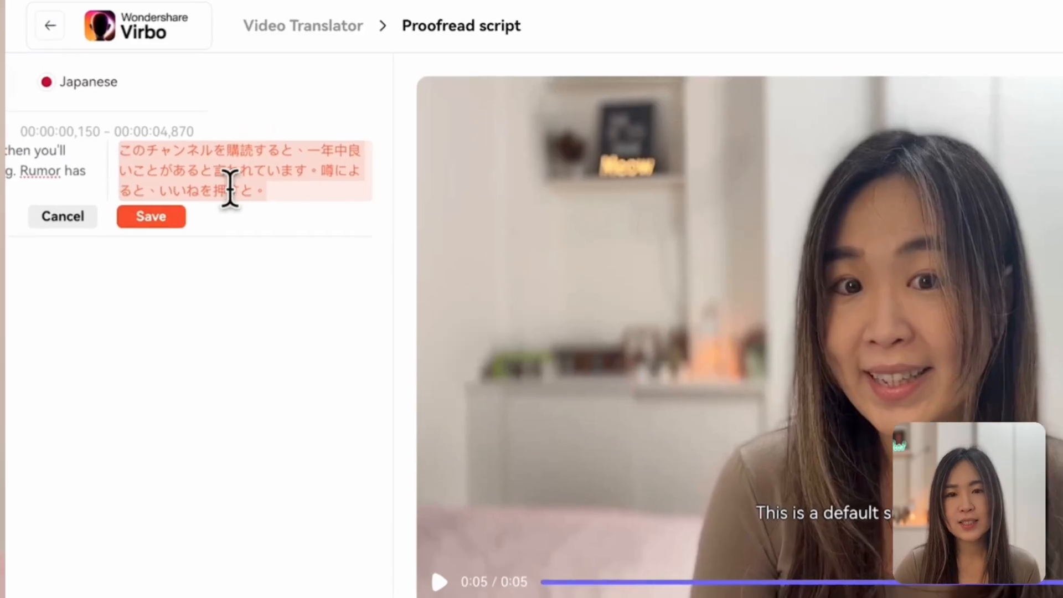
{"action": "left_click", "coordinate": [227, 153]}
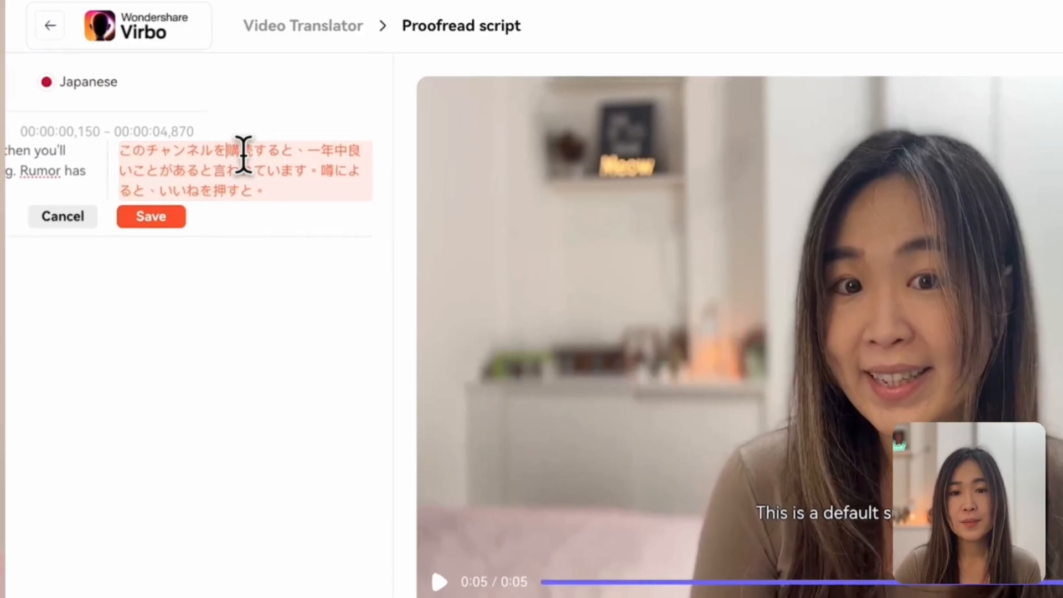
{"action": "left_click", "coordinate": [174, 221]}
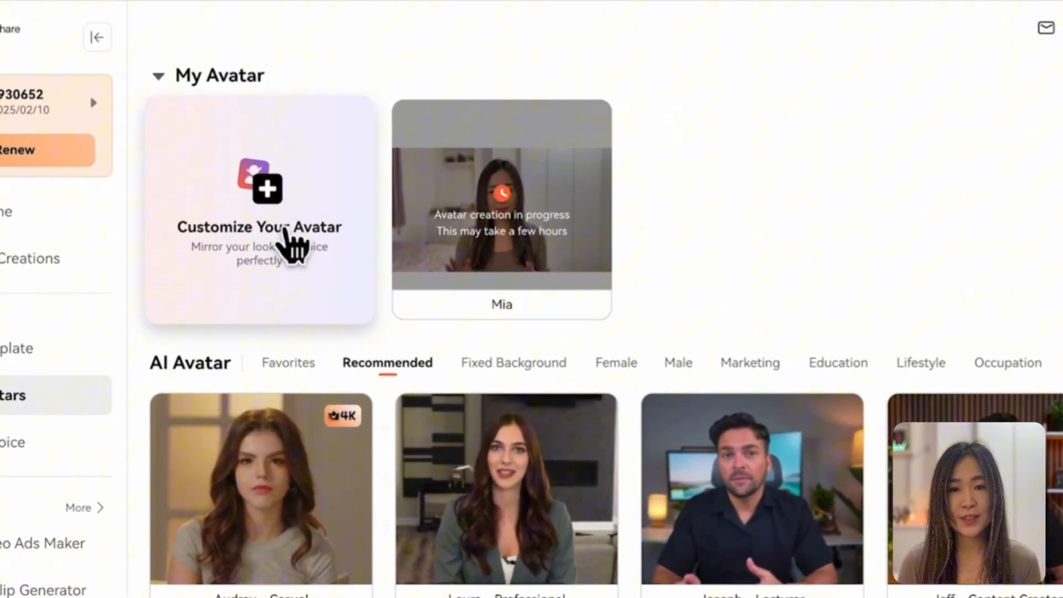
Step: Start customizing a personal avatar and choose the $99 Lite Avatar plan
{"action": "left_click", "coordinate": [279, 211]}
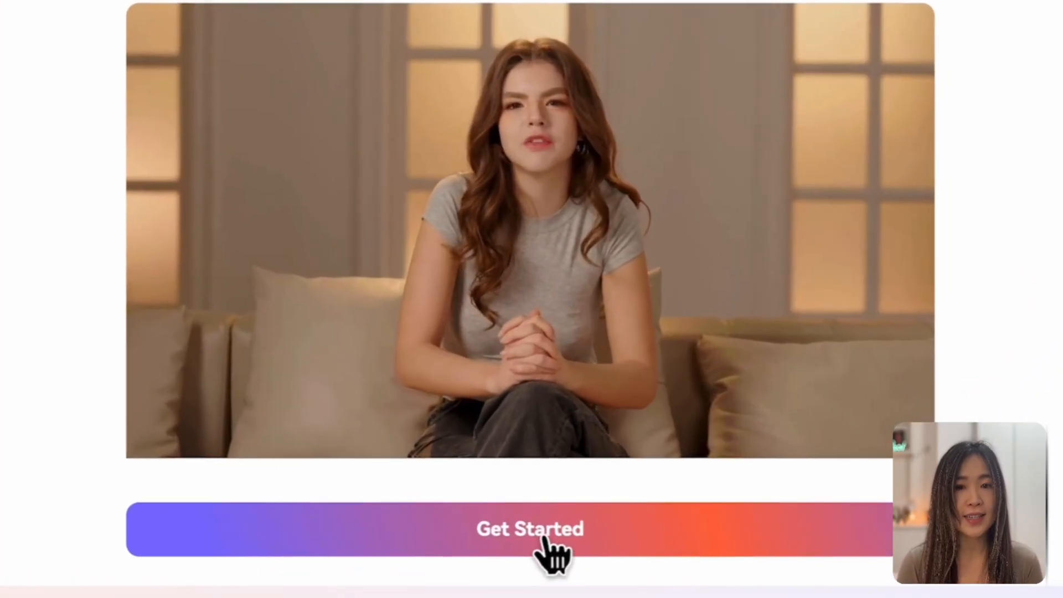
{"action": "left_click", "coordinate": [551, 538]}
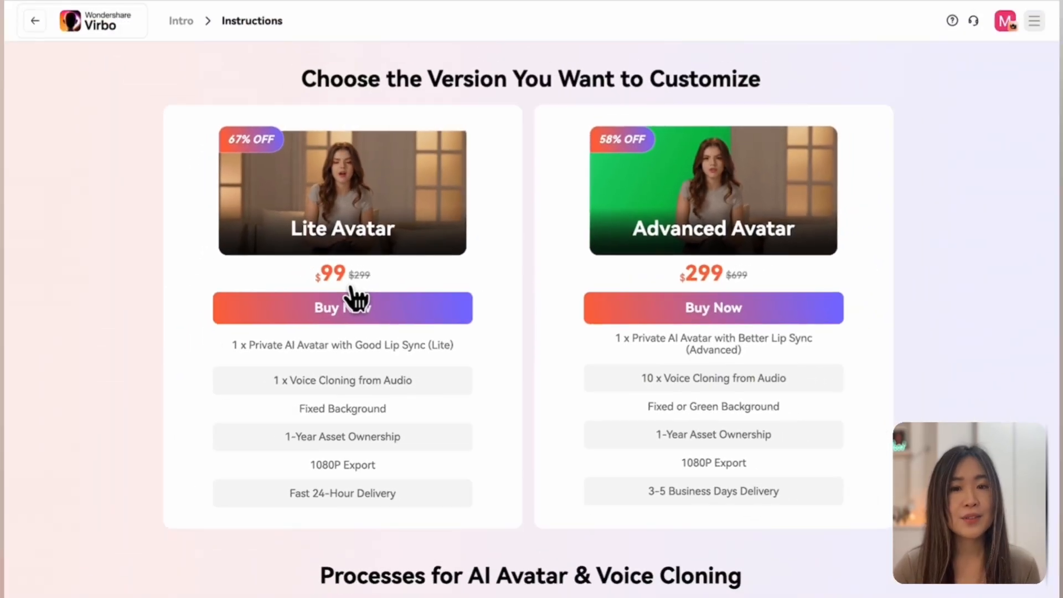
{"action": "left_click", "coordinate": [281, 263]}
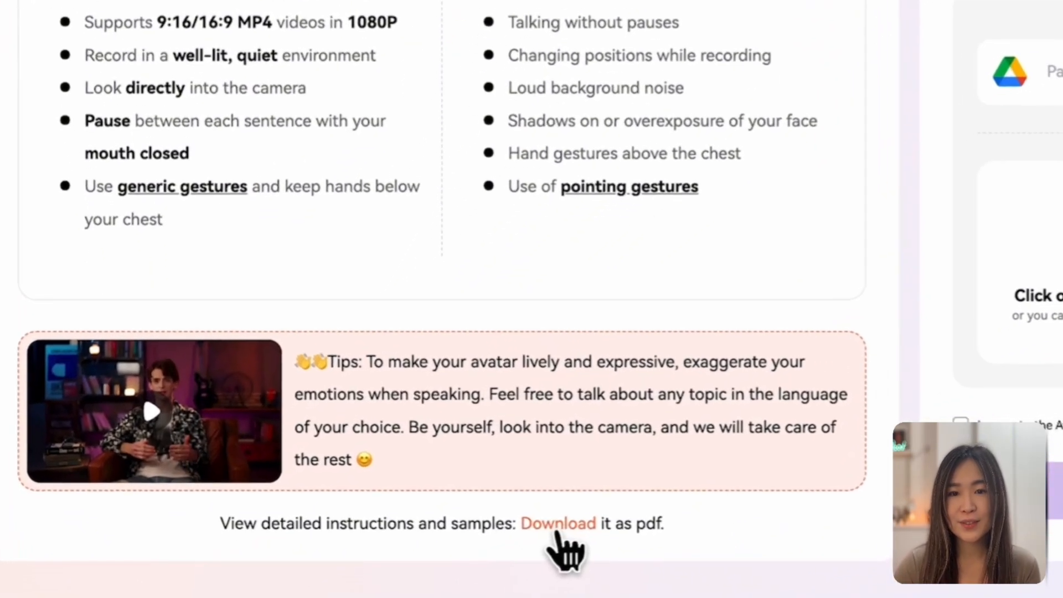
Step: Download the detailed avatar recording instructions PDF and read through its filming, lip movement and hand gesture guidelines
{"action": "left_click", "coordinate": [560, 525]}
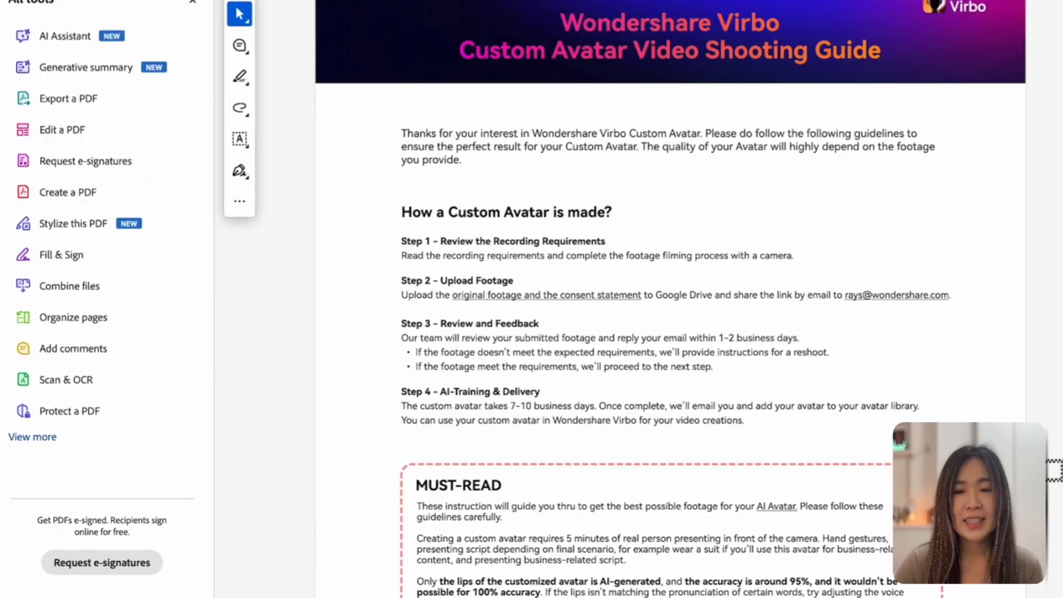
{"action": "scroll", "coordinate": [642, 310], "scroll_direction": "down", "scroll_amount": 5}
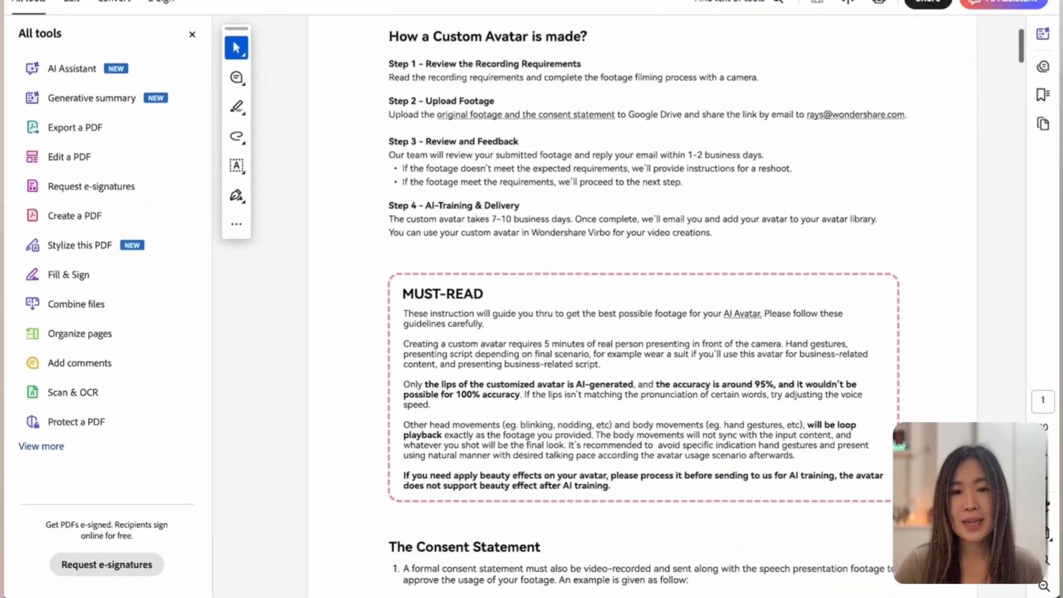
{"action": "scroll", "coordinate": [642, 310], "scroll_direction": "down", "scroll_amount": 3}
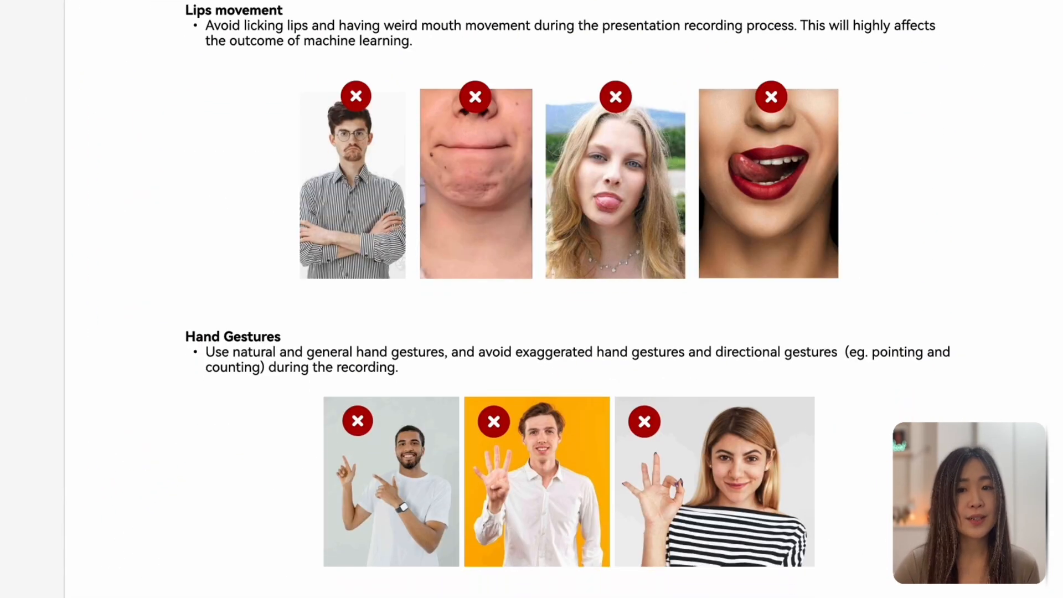
{"action": "scroll", "coordinate": [531, 299], "scroll_direction": "down", "scroll_amount": 3}
{"action": "scroll", "coordinate": [532, 300], "scroll_direction": "down", "scroll_amount": 2}
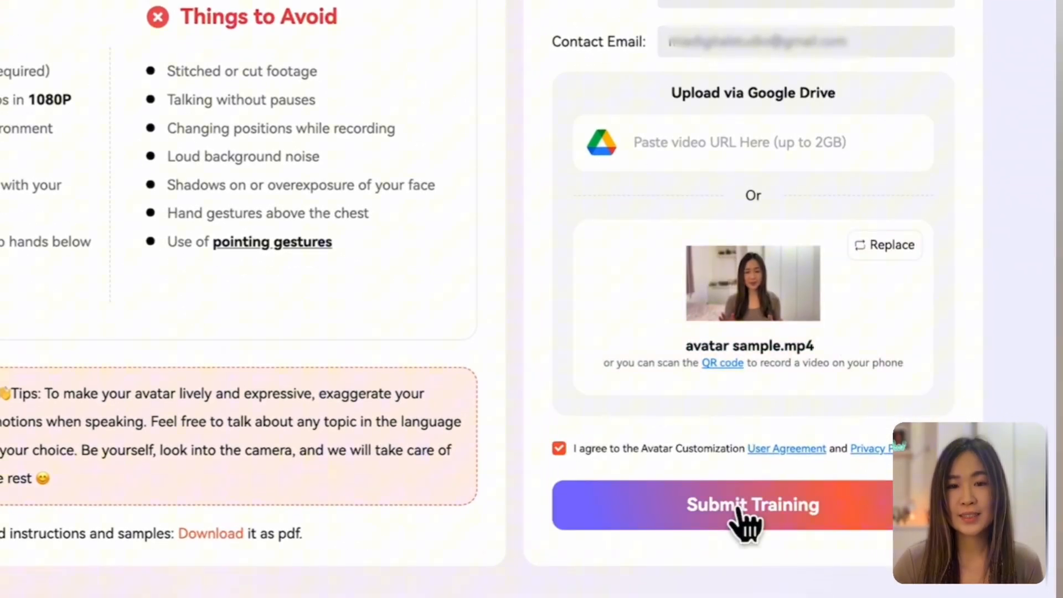
Step: Submit the avatar sample.mp4 footage for avatar training with English (United States) as the voice clone language
{"action": "left_click", "coordinate": [738, 510]}
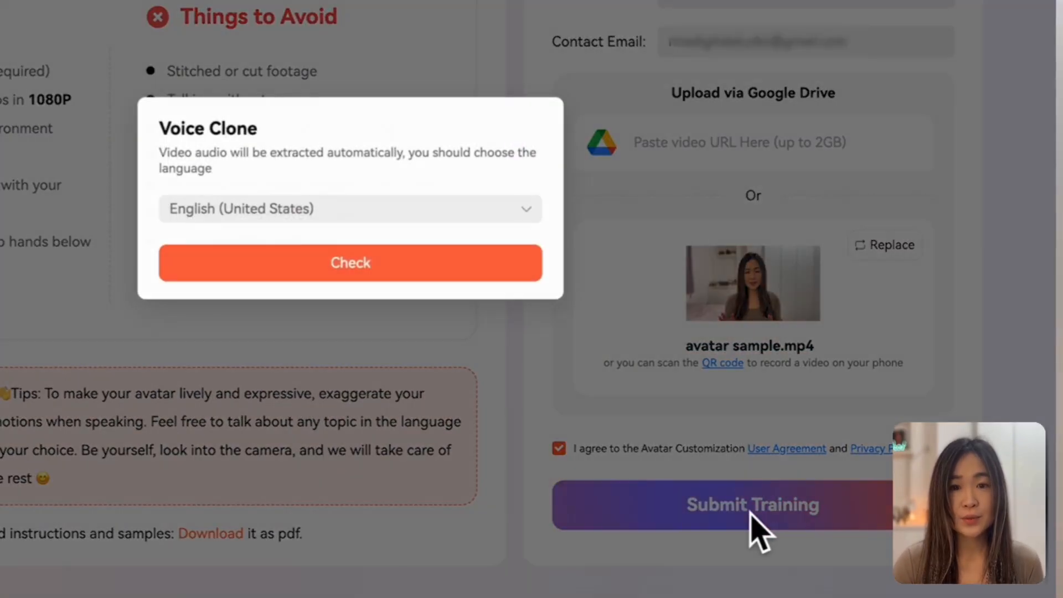
{"action": "left_click", "coordinate": [394, 267]}
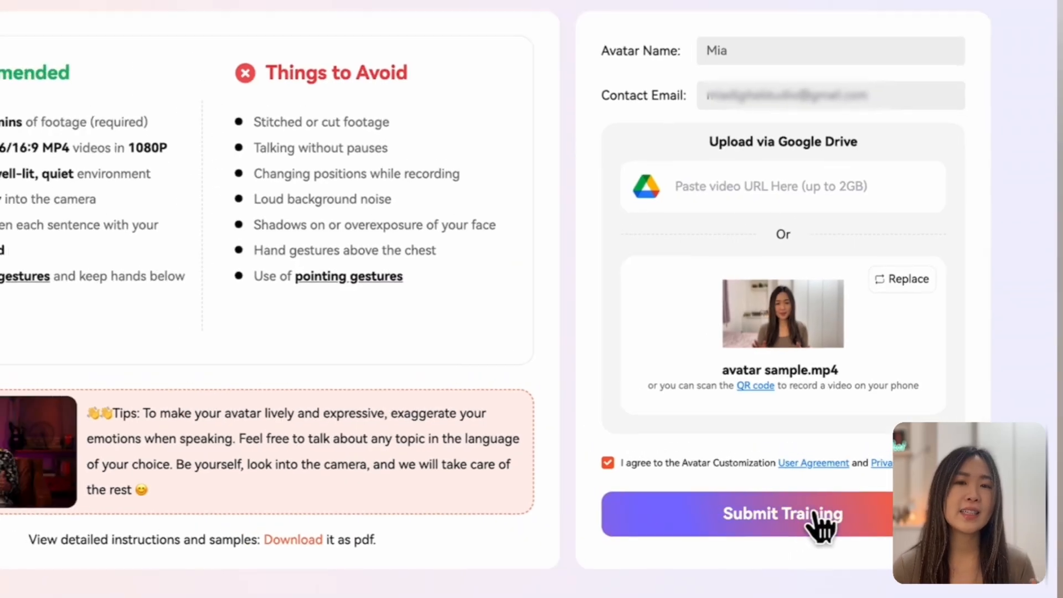
{"action": "left_click", "coordinate": [790, 505]}
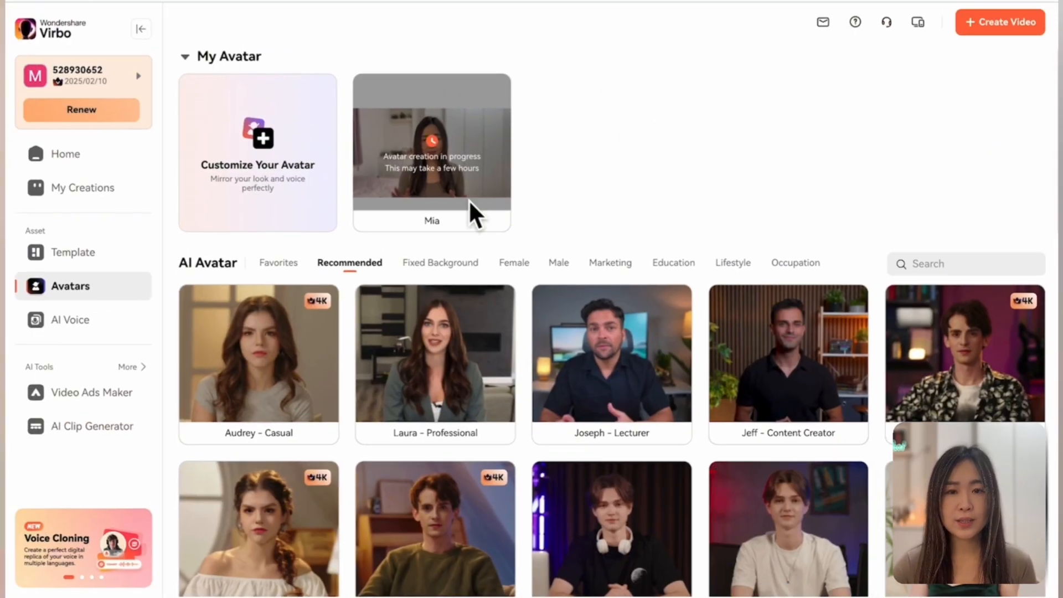